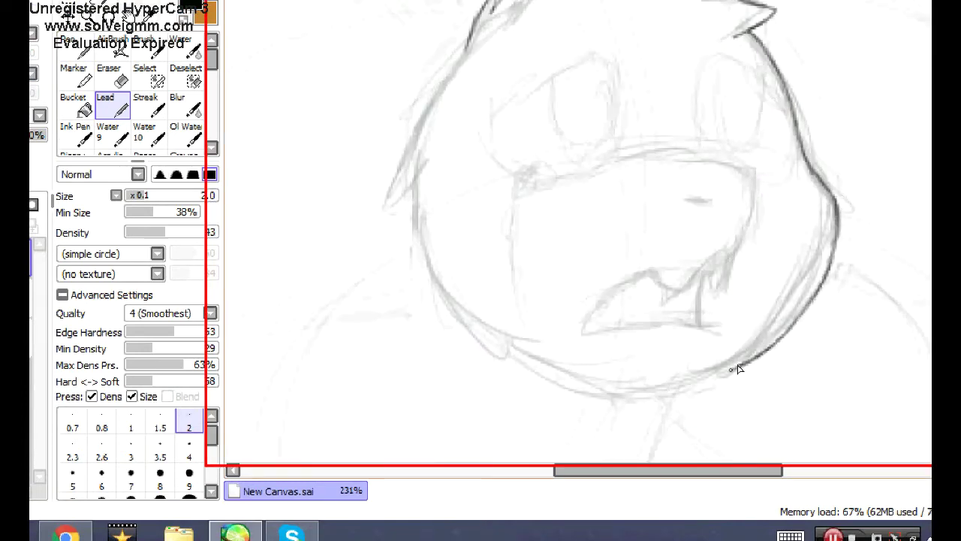
# - Ink the rest of the head outline, both eyes, the muzzle with its nostril, and the open mouth over the sketch
pyautogui.moveTo(446, 298); pyautogui.dragTo(485, 62)
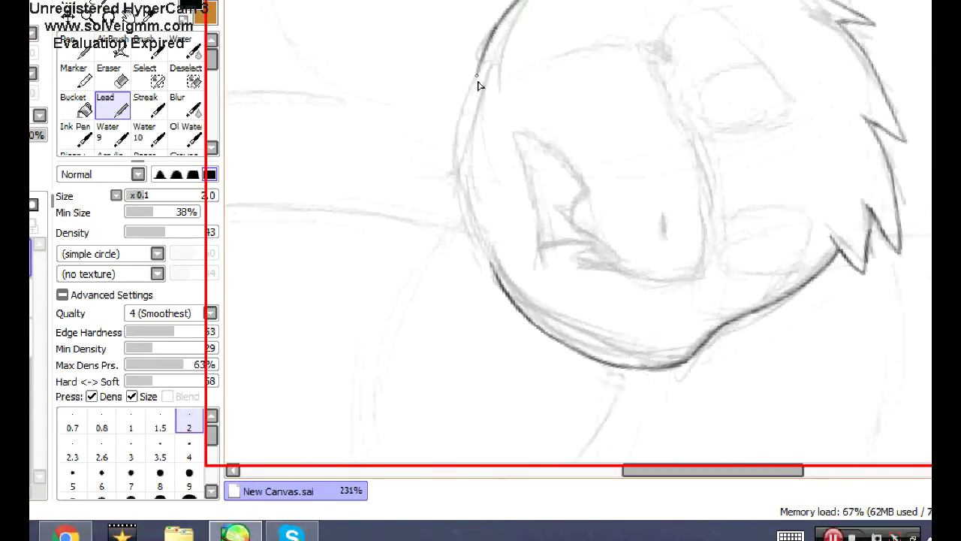
pyautogui.moveTo(475, 209); pyautogui.dragTo(602, 76)
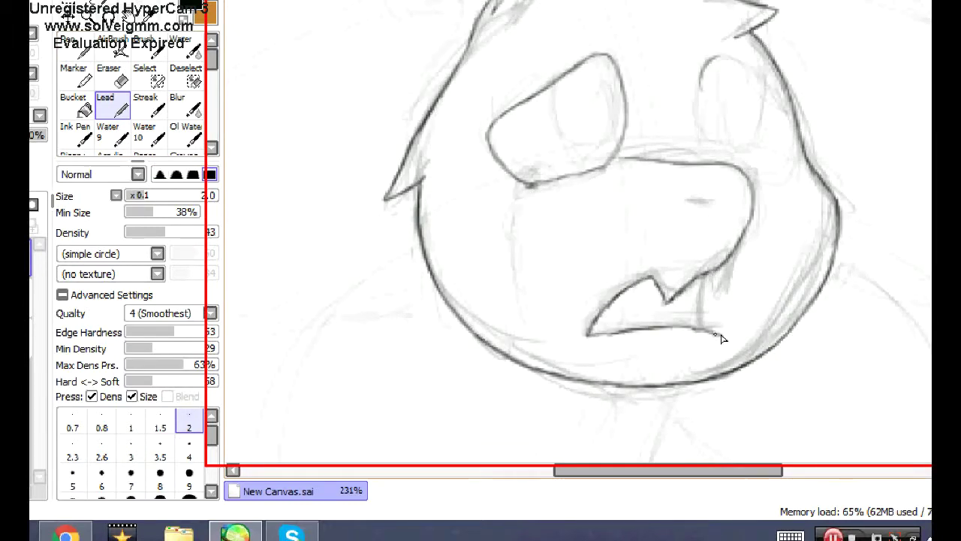
pyautogui.hscroll(3, 717, 293)
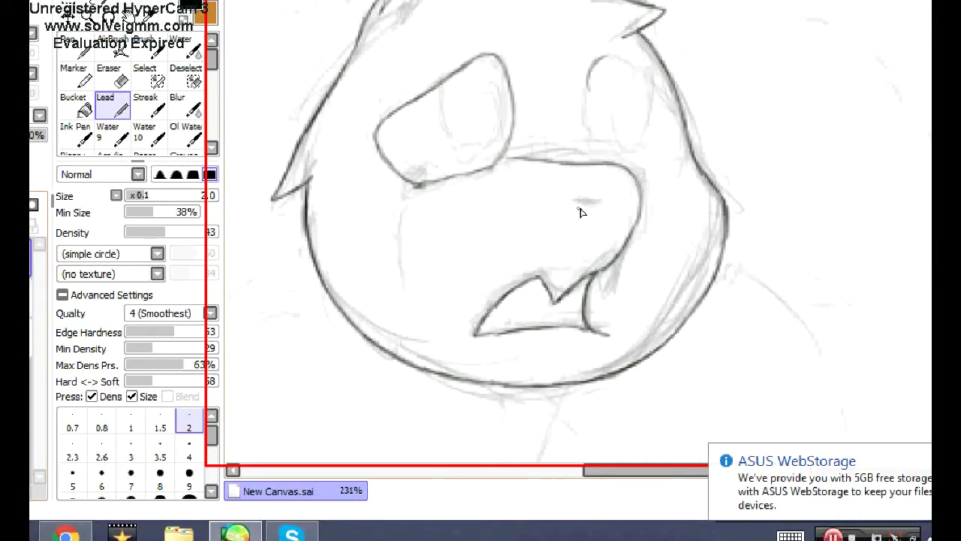
pyautogui.moveTo(600, 159)
pyautogui.mouseDown()
pyautogui.moveTo(603, 60)
pyautogui.moveTo(621, 60)
pyautogui.mouseUp()
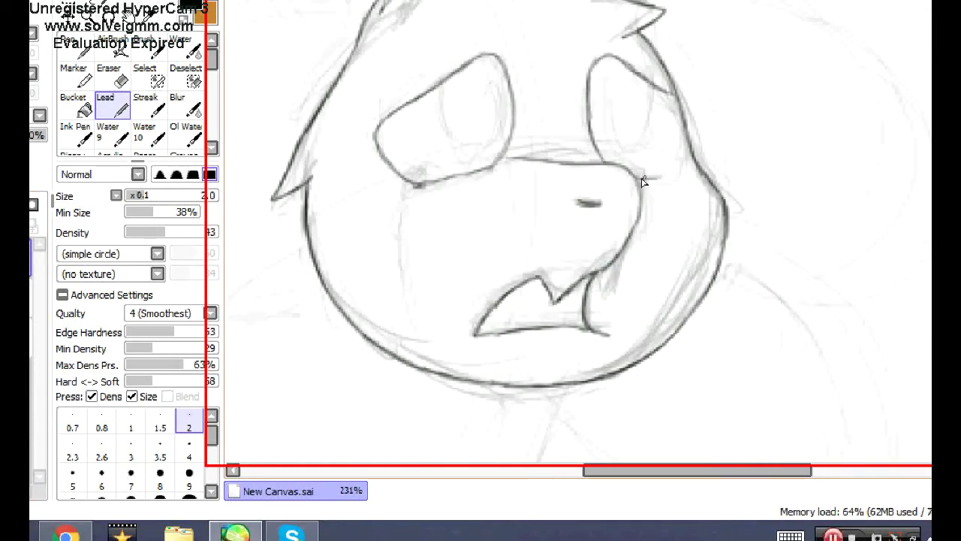
# - Ink the rounded upper-left petal along the sketch, joining both ends to the head outline
pyautogui.moveTo(652, 480); pyautogui.dragTo(567, 481)
pyautogui.press('Delete')
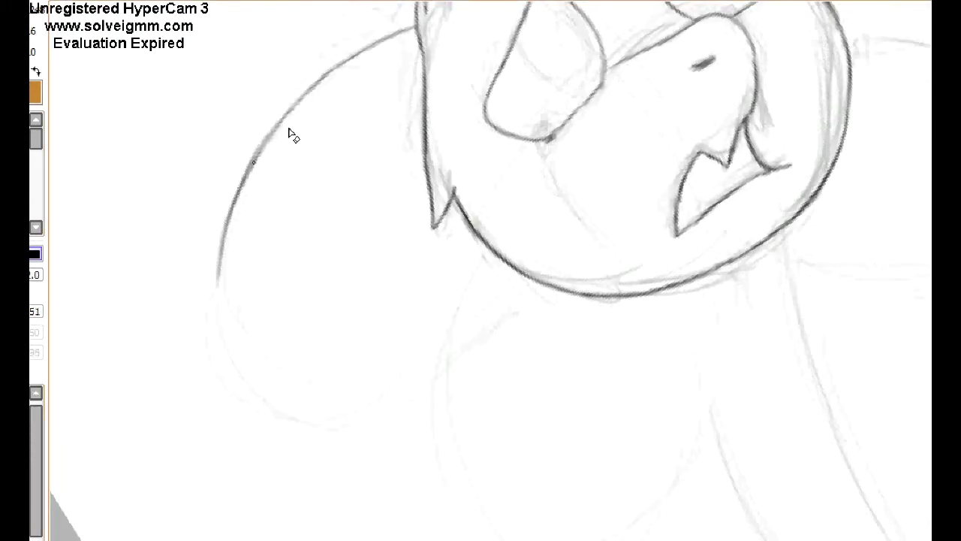
pyautogui.press('Home')
pyautogui.press('End')
pyautogui.press('End')
pyautogui.press('End')
pyautogui.press('End')
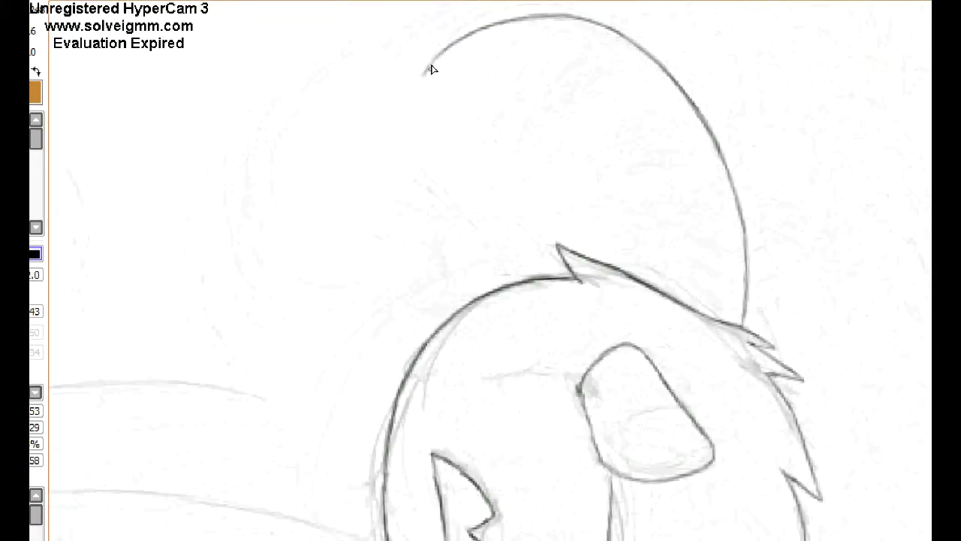
pyautogui.press('Home')
pyautogui.scroll(-2, 410, 152)
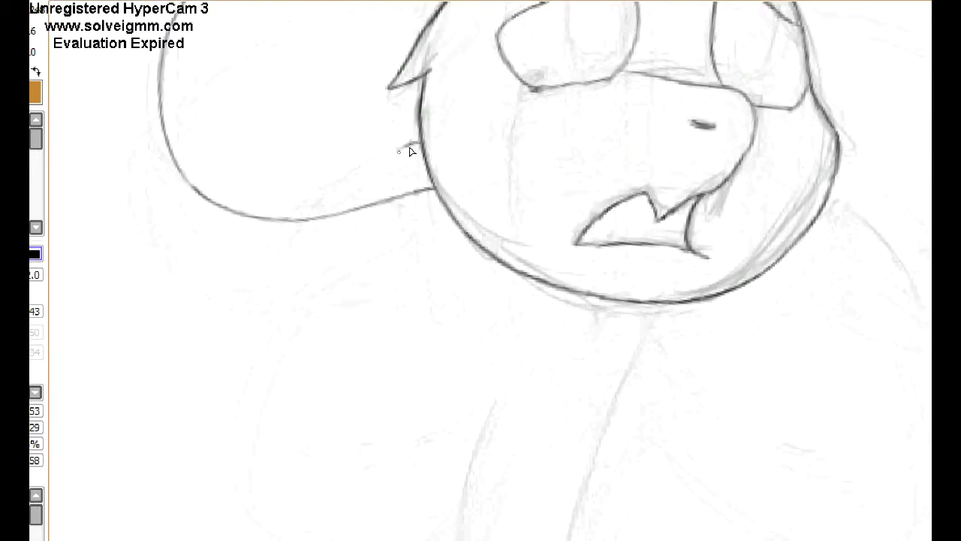
# - Ink the lower-left petal from the side of the head around to the chin
pyautogui.press('Delete')
pyautogui.press('Delete')
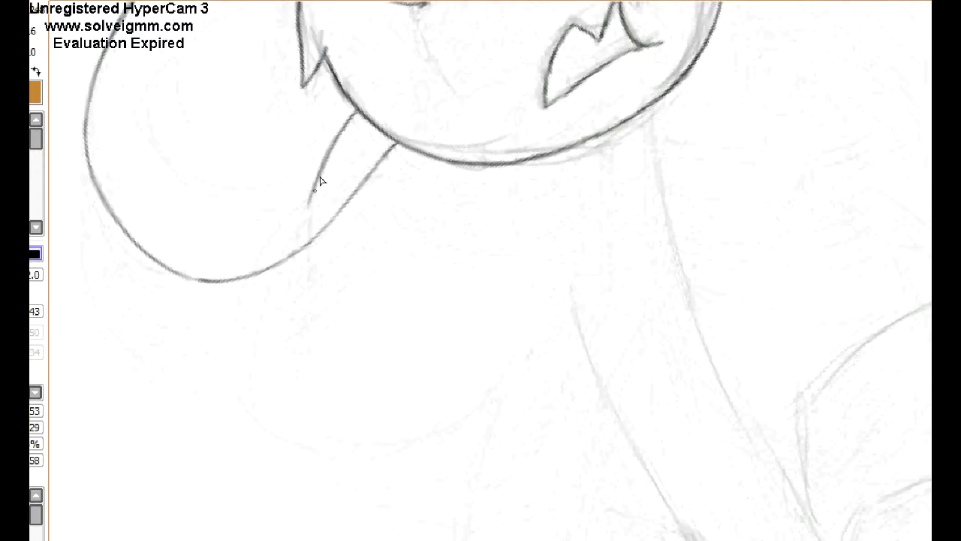
pyautogui.press('End')
pyautogui.press('End')
pyautogui.press('End')
pyautogui.press('End')
pyautogui.press('End')
pyautogui.press('End')
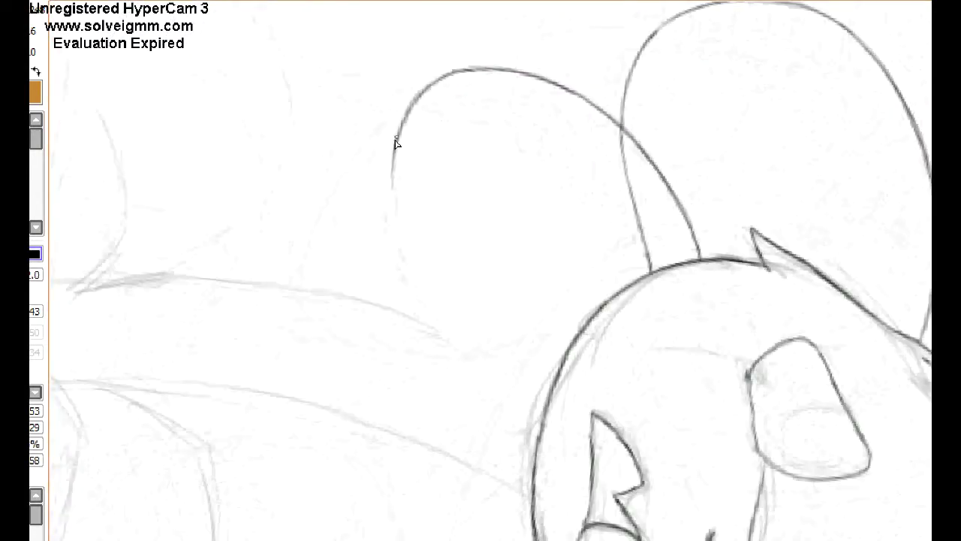
pyautogui.press('Delete')
pyautogui.press('Delete')
pyautogui.press('Delete')
pyautogui.press('Delete')
pyautogui.press('Delete')
pyautogui.press('Delete')
pyautogui.press('Delete')
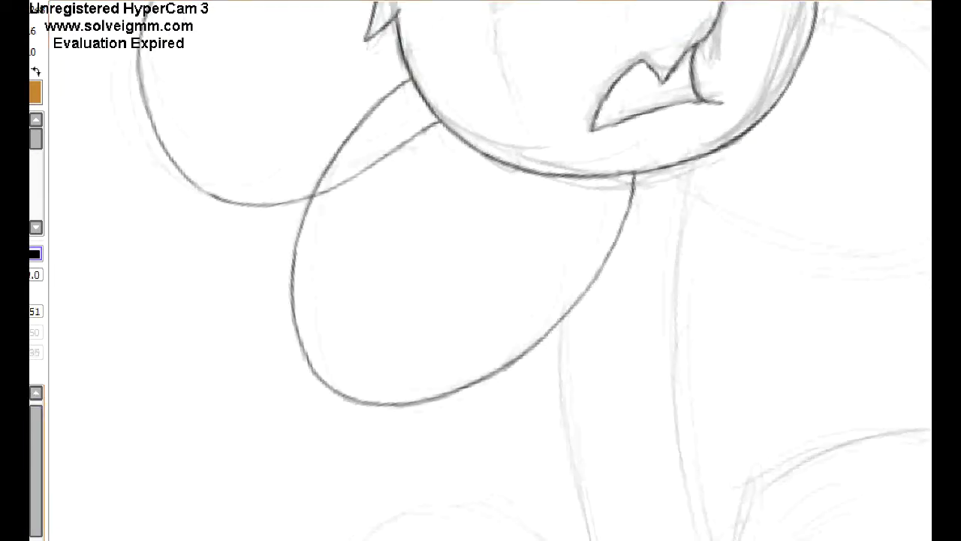
# - Ink the top petal behind the hair tufts, from the upper-left petal over to the hair's right end
pyautogui.press('Delete')
pyautogui.press('Delete')
pyautogui.press('Delete')
pyautogui.press('Delete')
pyautogui.press('Delete')
pyautogui.press('Delete')
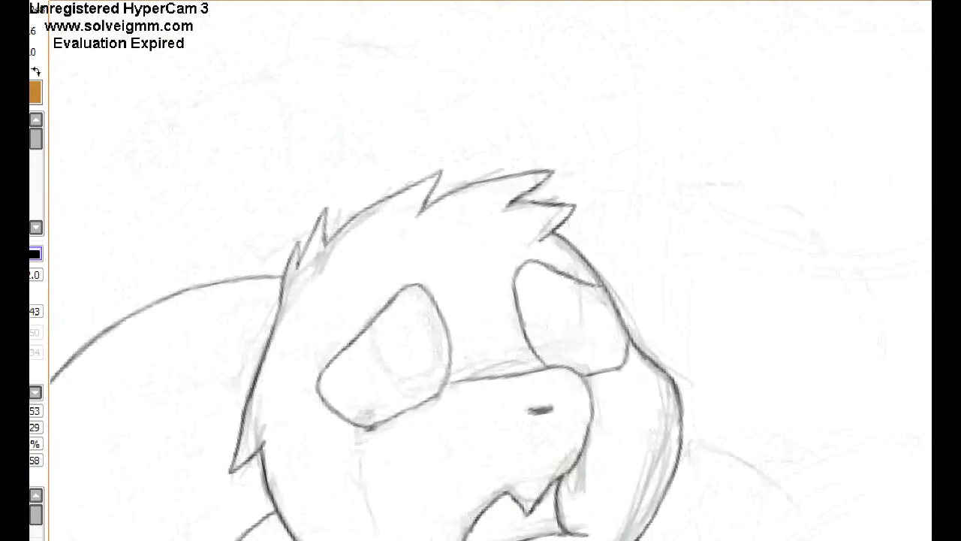
pyautogui.moveTo(340, 148); pyautogui.dragTo(303, 190)
pyautogui.scroll(-2, 360, 164)
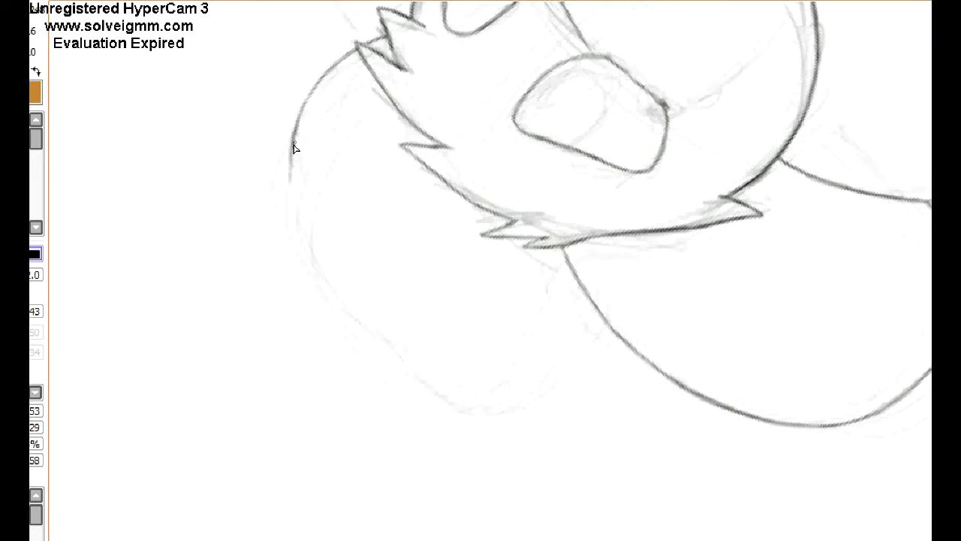
pyautogui.press('Home')
pyautogui.moveTo(427, 162); pyautogui.dragTo(366, 220)
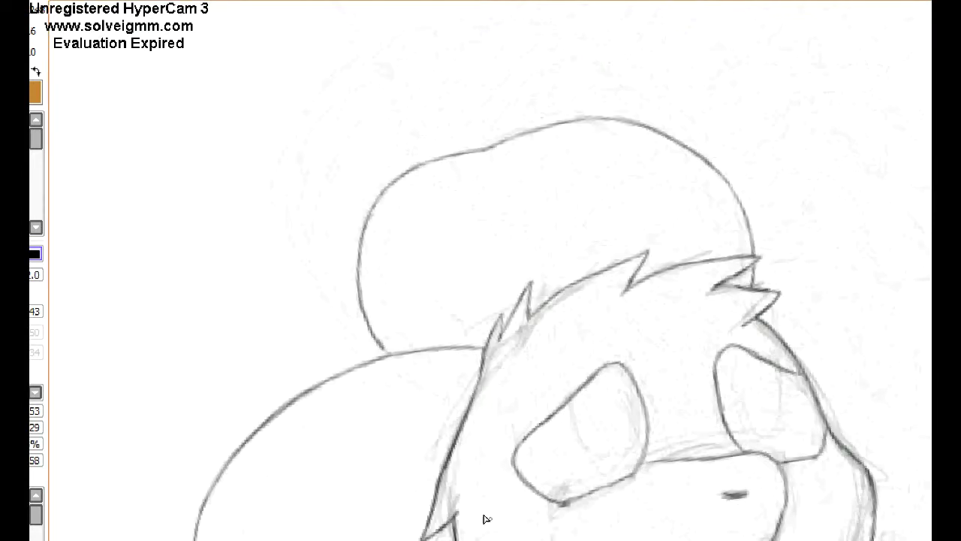
# - Rework the left edge of the top petal with a new curve running down to the upper-left petal
pyautogui.scroll(-5, 319, 177)
pyautogui.scroll(5, 319, 178)
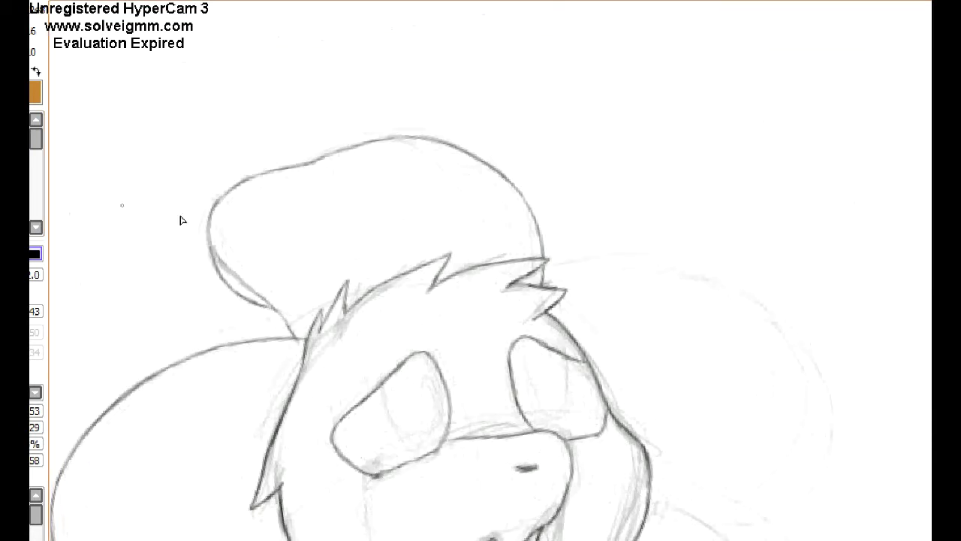
pyautogui.moveTo(230, 290); pyautogui.dragTo(295, 347)
pyautogui.scroll(-5, 295, 347)
pyautogui.scroll(5, 139, 257)
# - Ink the large upper-right petal following the sketch beside the head
pyautogui.moveTo(250, 406); pyautogui.dragTo(406, 102)
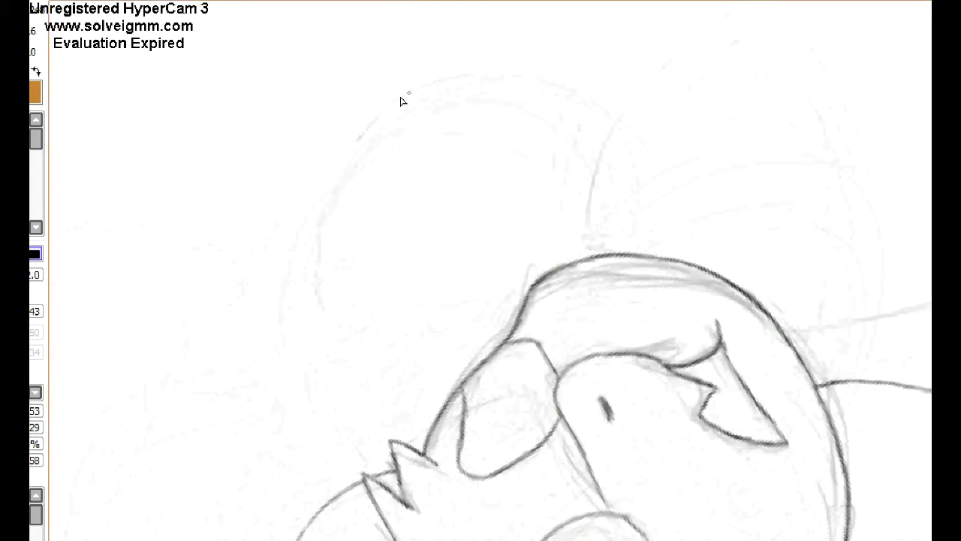
pyautogui.moveTo(366, 482); pyautogui.dragTo(383, 244)
pyautogui.moveTo(383, 244); pyautogui.dragTo(361, 323)
pyautogui.moveTo(449, 473); pyautogui.dragTo(390, 42)
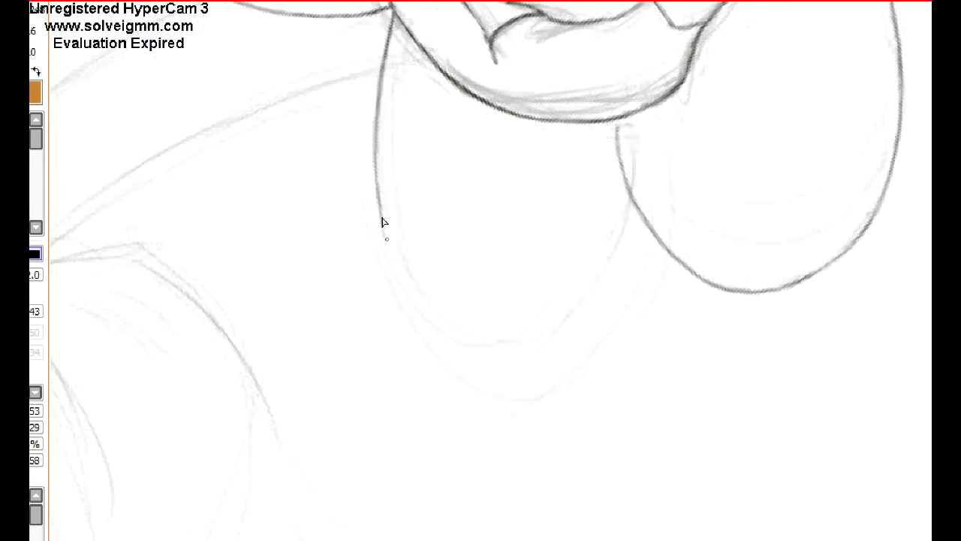
# - Ink the lower-right petal from the chin around to the right side of the head
pyautogui.moveTo(360, 201); pyautogui.dragTo(570, 78)
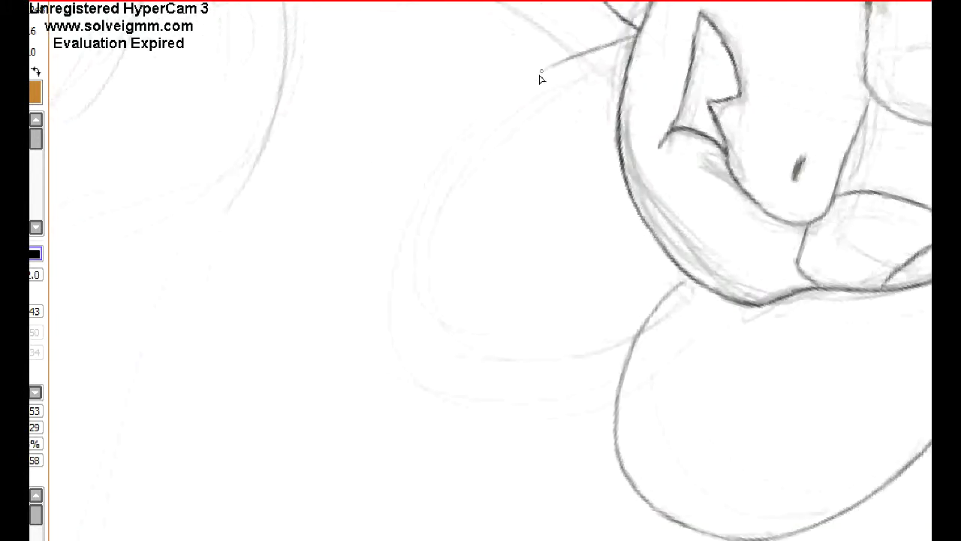
pyautogui.moveTo(392, 274); pyautogui.dragTo(390, 368)
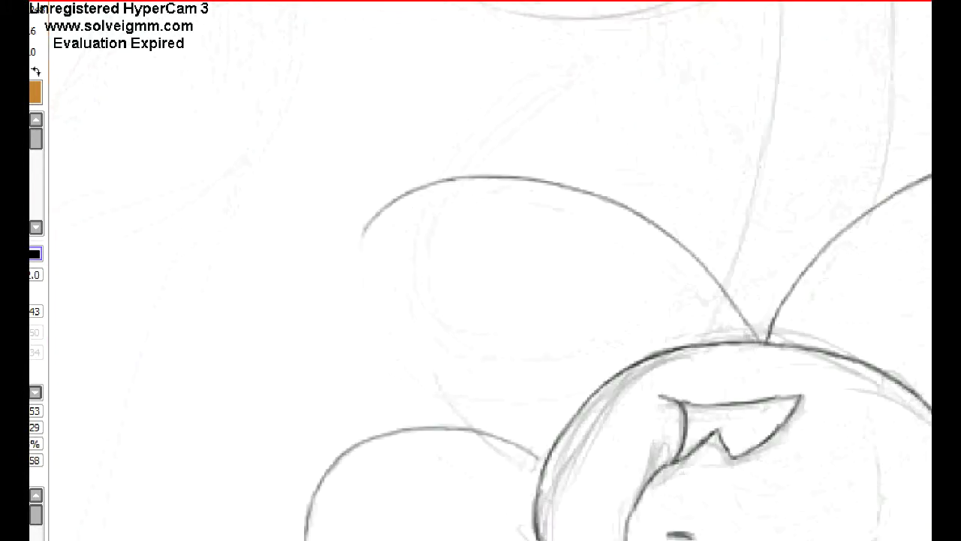
pyautogui.moveTo(314, 233); pyautogui.dragTo(305, 283)
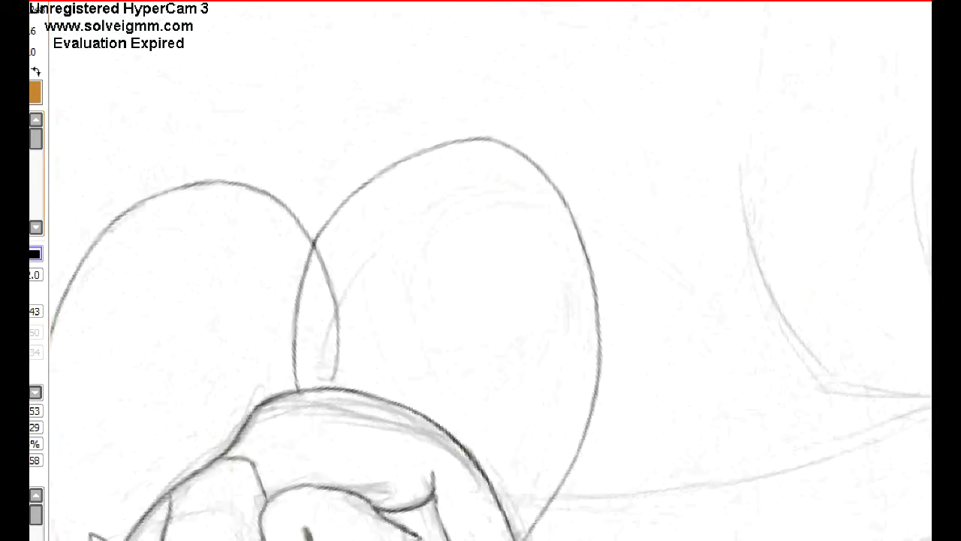
pyautogui.hotkey('ctrl', 'z')
# - Ink the stem's right edge as one long curve and place a copy as its left edge, trimmed at the petal
pyautogui.moveTo(190, 220); pyautogui.dragTo(474, 193)
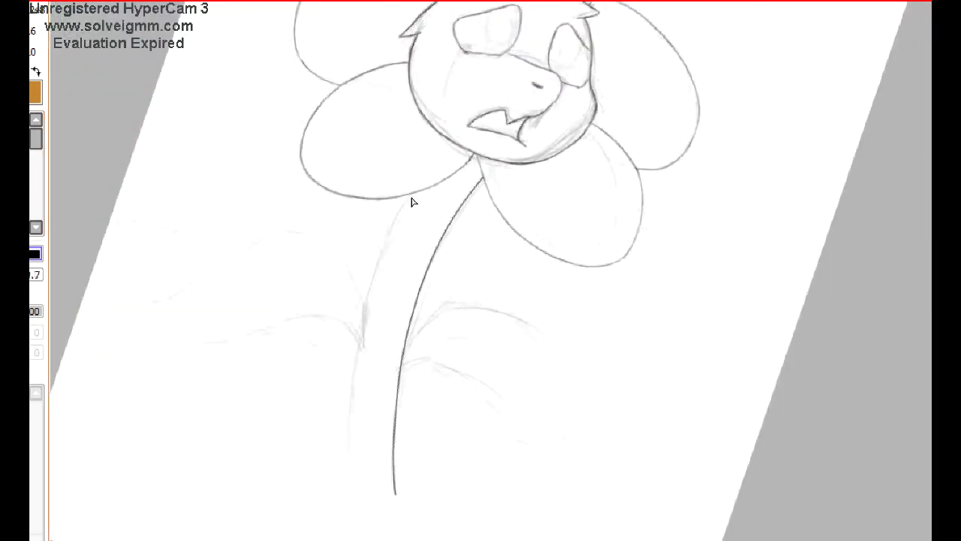
pyautogui.hotkey('ctrl', 'z')
pyautogui.moveTo(482, 175); pyautogui.dragTo(445, 204)
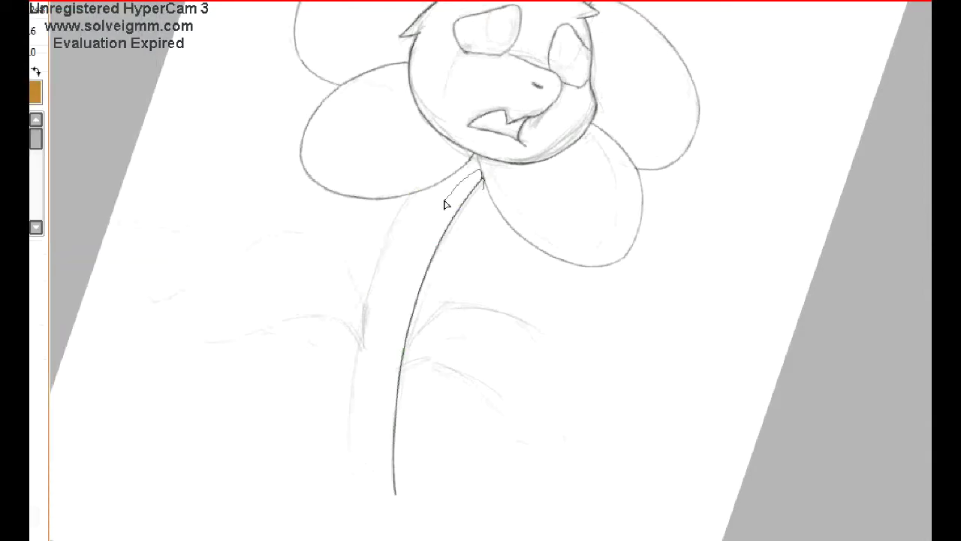
pyautogui.hotkey('ctrl', 'c')
pyautogui.hotkey('ctrl', 'v')
pyautogui.hotkey('ctrl', 't')
pyautogui.moveTo(436, 338); pyautogui.dragTo(368, 360)
pyautogui.moveTo(481, 162); pyautogui.dragTo(515, 172)
pyautogui.press('Return')
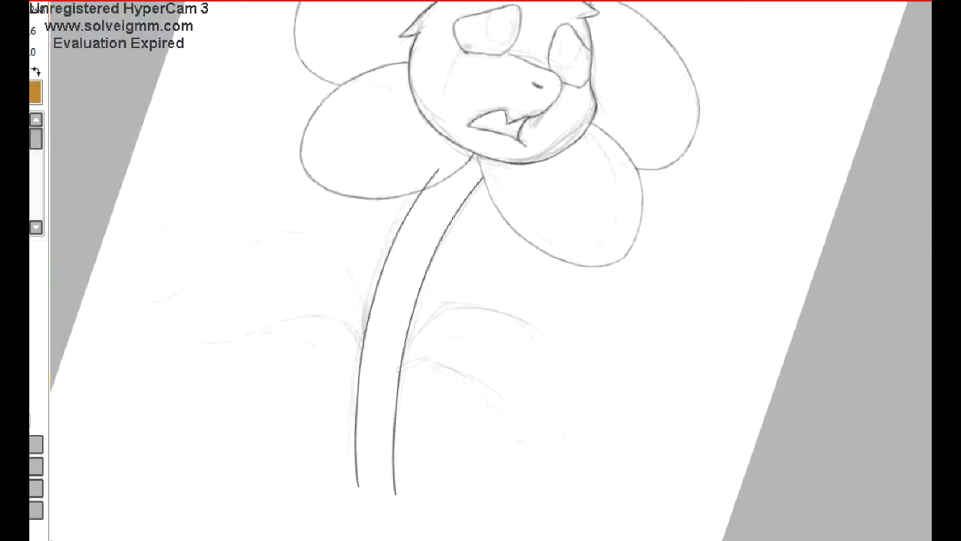
pyautogui.press('Home')
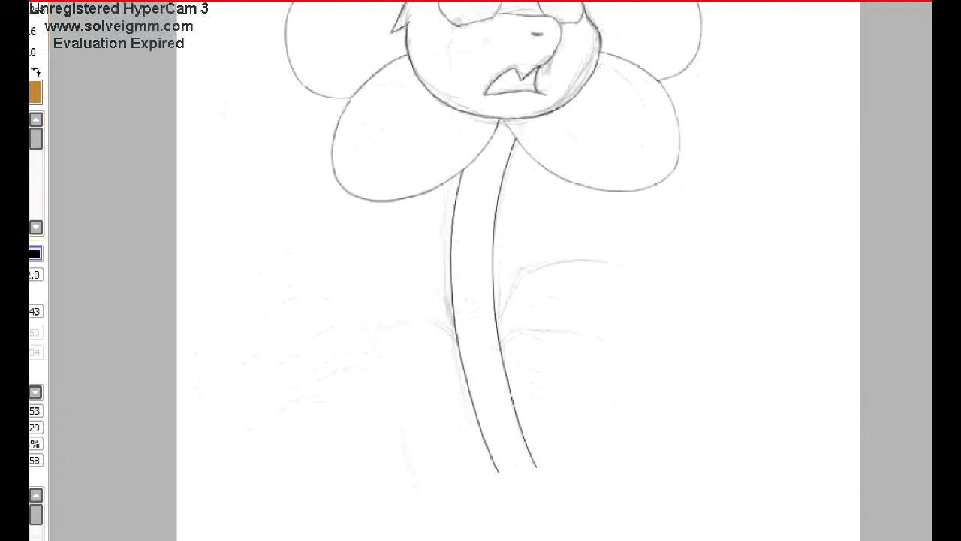
# - Ink the curved left leaf with its pointed tip, joining both edges to the stem
pyautogui.scroll(3, 481, 270)
pyautogui.scroll(-3, 440, 242)
pyautogui.scroll(2, 450, 131)
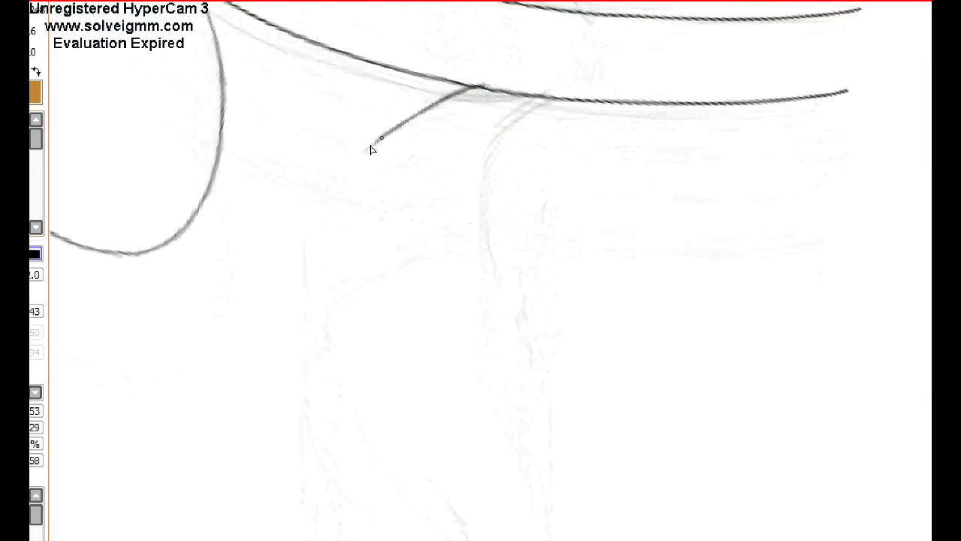
pyautogui.scroll(-3, 320, 316)
pyautogui.moveTo(323, 213)
pyautogui.mouseDown()
pyautogui.moveTo(324, 341)
pyautogui.moveTo(328, 231)
pyautogui.moveTo(372, 306)
pyautogui.mouseUp()
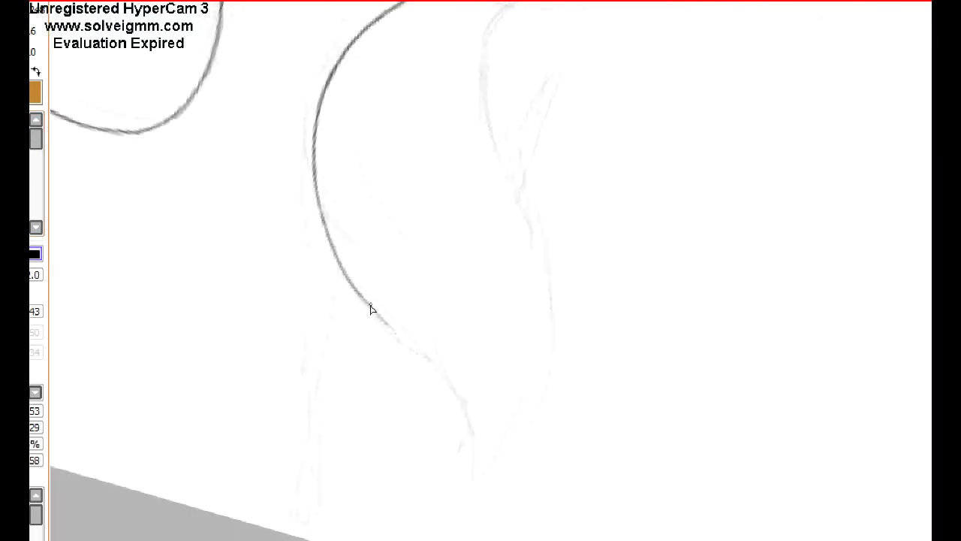
pyautogui.moveTo(462, 406); pyautogui.dragTo(470, 484)
pyautogui.scroll(-3, 481, 270)
pyautogui.moveTo(569, 76); pyautogui.dragTo(525, 99)
pyautogui.moveTo(439, 301); pyautogui.dragTo(444, 377)
pyautogui.scroll(-4, 443, 187)
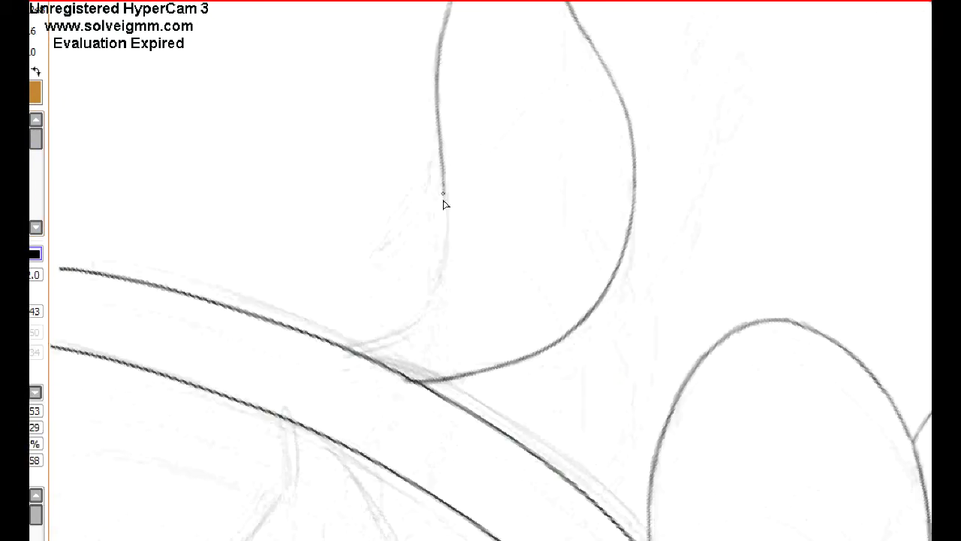
# - Duplicate the left leaf and fit a mirrored copy to the right side of the stem
pyautogui.scroll(-4, 327, 333)
pyautogui.scroll(3, 363, 278)
pyautogui.hotkey('ctrl', 'c')
pyautogui.hotkey('ctrl', 'v')
pyautogui.hotkey('ctrl', 't')
pyautogui.moveTo(256, 257)
pyautogui.mouseDown()
pyautogui.moveTo(669, 214)
pyautogui.moveTo(339, 296)
pyautogui.mouseUp()
pyautogui.press('Return')
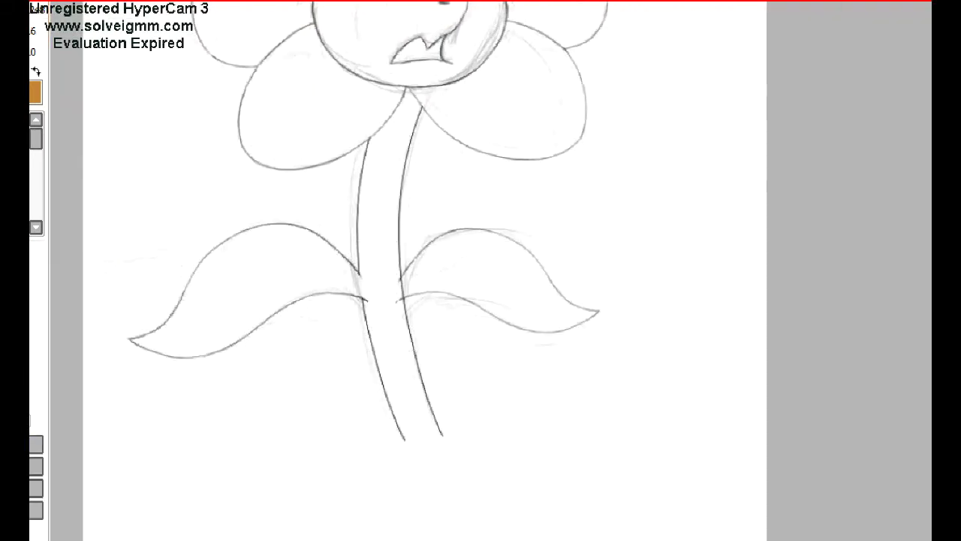
# - Clean up where the right leaf meets the stem and close the bottom of the stem with a short line
pyautogui.press('n')
pyautogui.scroll(3, 913, 284)
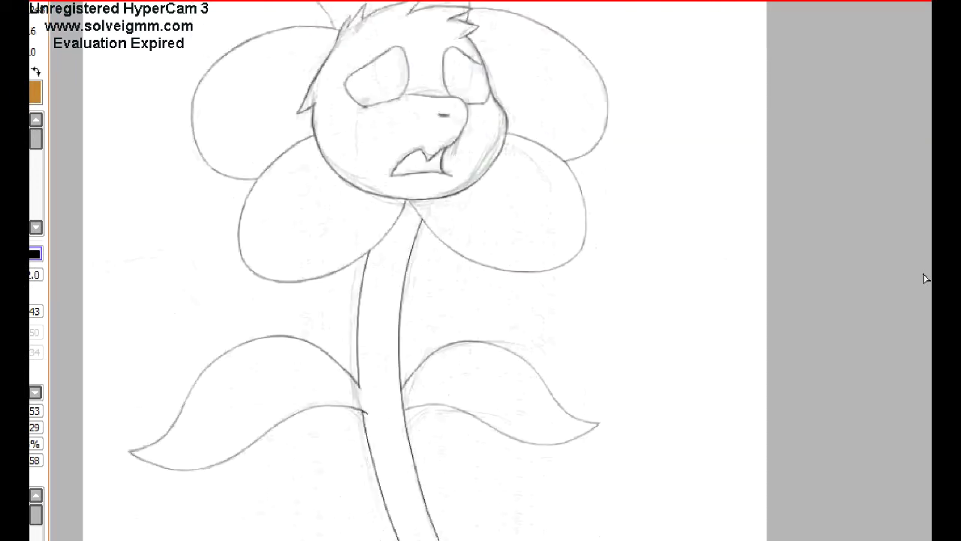
pyautogui.press('-')
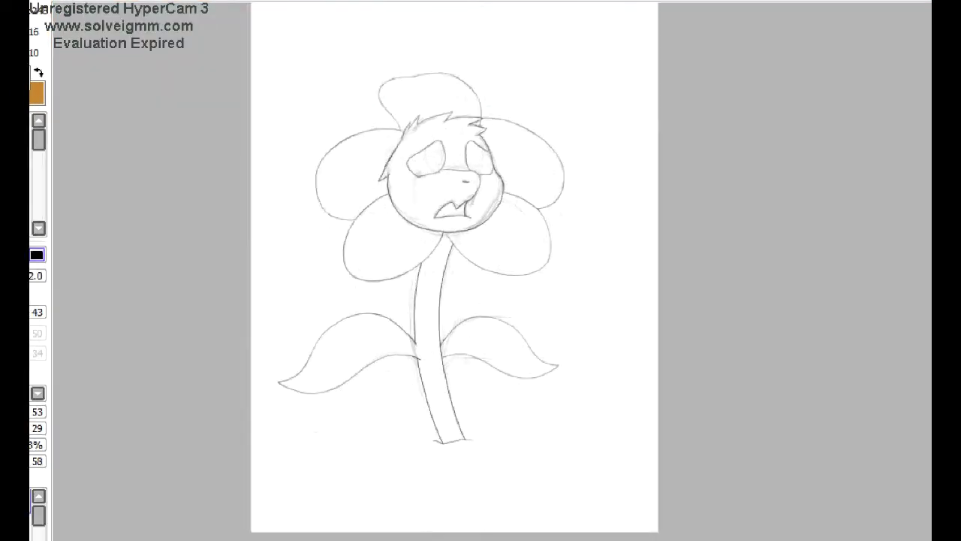
# - Fill the background with black and paint a brown mound of ground across the lower part of the canvas
pyautogui.click(459, 317)
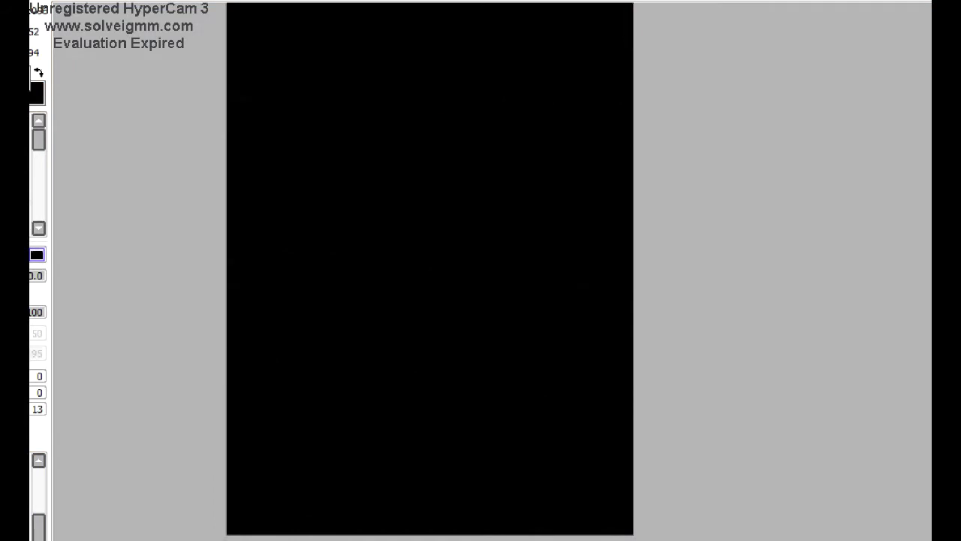
pyautogui.moveTo(421, 495)
pyautogui.mouseDown()
pyautogui.moveTo(368, 443)
pyautogui.moveTo(605, 361)
pyautogui.moveTo(485, 325)
pyautogui.moveTo(274, 415)
pyautogui.mouseUp()
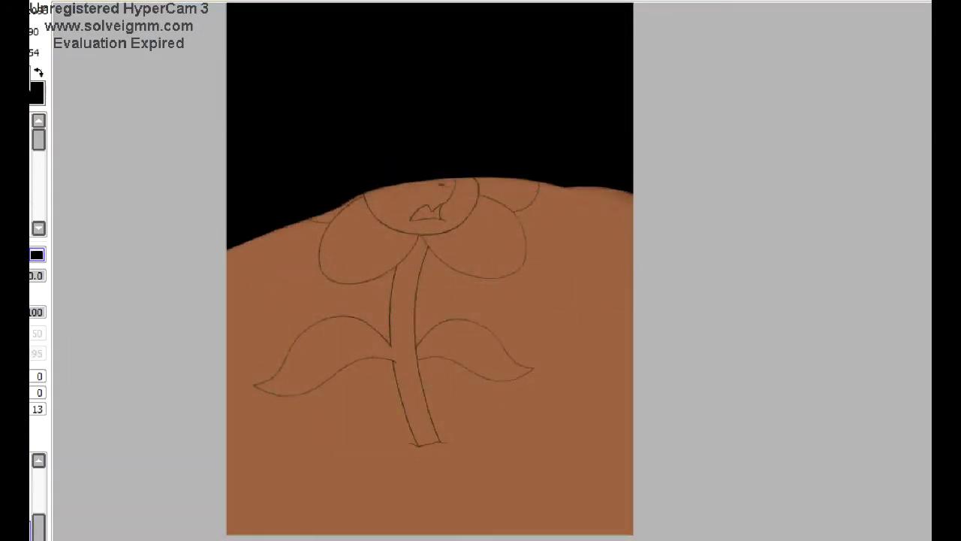
# - Fade the top edge of the brown ground into the black and brush darker and lighter brown streaks across it
pyautogui.moveTo(523, 146)
pyautogui.mouseDown()
pyautogui.moveTo(174, 364)
pyautogui.moveTo(621, 241)
pyautogui.mouseUp()
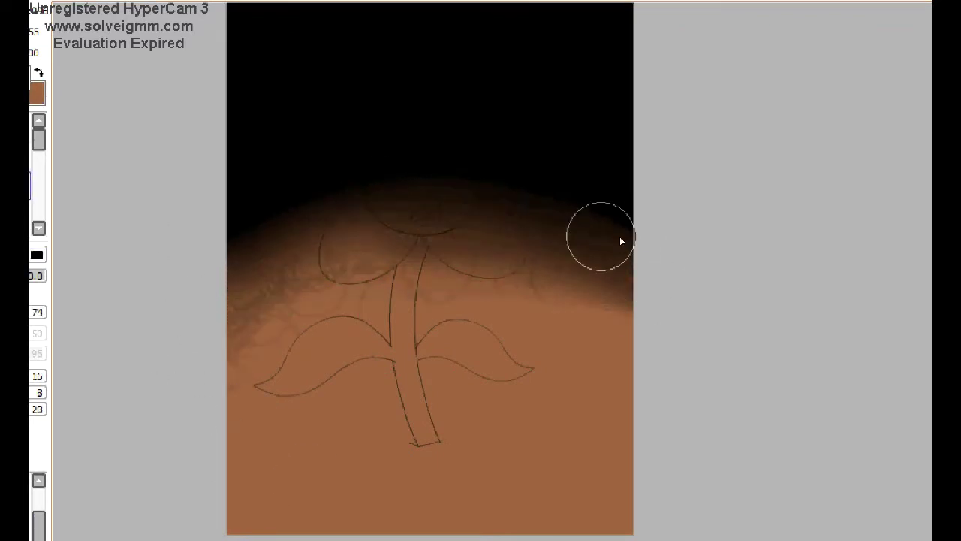
pyautogui.hotkey('ctrl', 'z')
pyautogui.moveTo(86, 480)
pyautogui.mouseDown()
pyautogui.moveTo(518, 277)
pyautogui.moveTo(450, 511)
pyautogui.mouseUp()
pyautogui.hotkey('ctrl', 'z')
pyautogui.press('b')
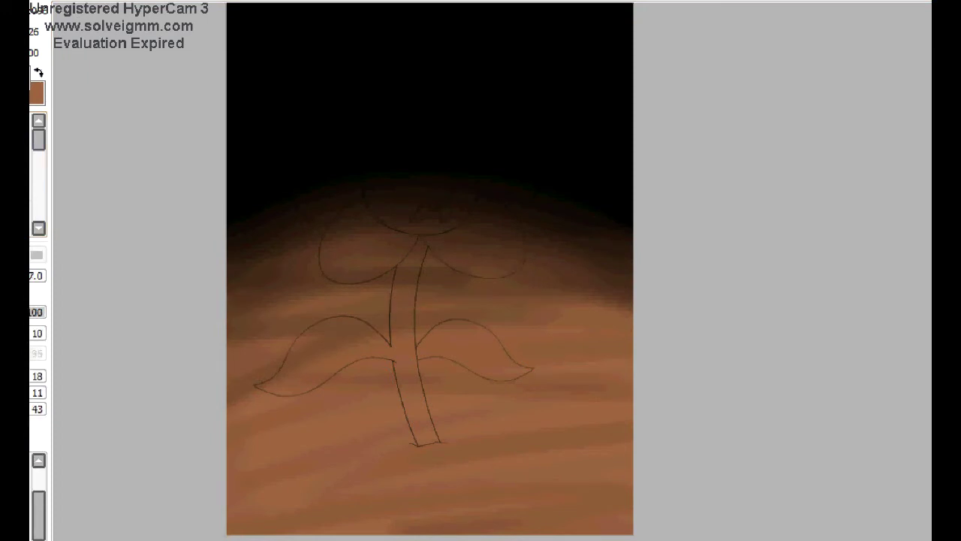
# - Paint a red patch along the lower edge of the brown ground and up its right side
pyautogui.scroll(2, 308, 460)
pyautogui.scroll(-2, 145, 279)
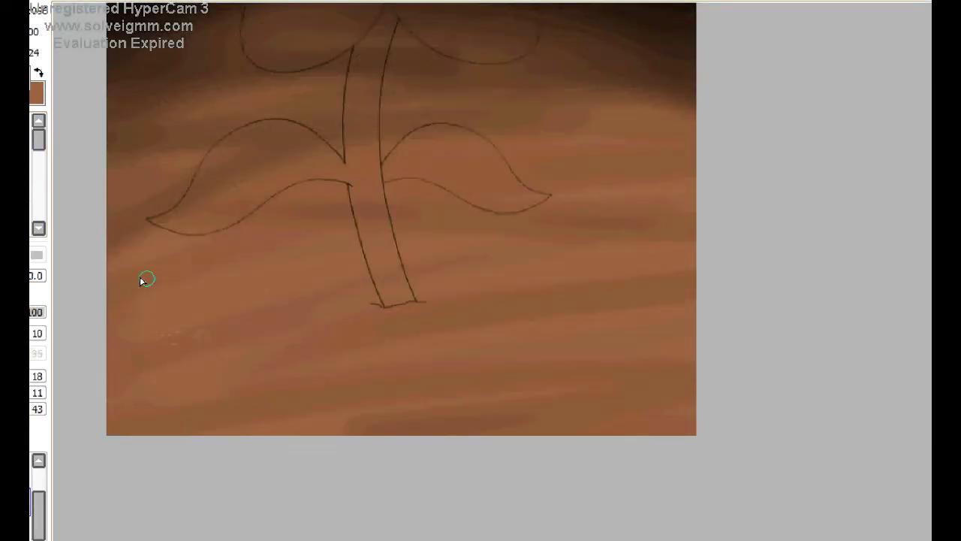
pyautogui.press('e')
pyautogui.scroll(1, 501, 256)
pyautogui.press('b')
pyautogui.moveTo(143, 420)
pyautogui.mouseDown()
pyautogui.moveTo(285, 414)
pyautogui.moveTo(403, 459)
pyautogui.moveTo(590, 280)
pyautogui.moveTo(150, 473)
pyautogui.moveTo(678, 452)
pyautogui.moveTo(633, 268)
pyautogui.moveTo(613, 458)
pyautogui.moveTo(247, 482)
pyautogui.moveTo(113, 462)
pyautogui.moveTo(279, 392)
pyautogui.moveTo(116, 278)
pyautogui.moveTo(637, 438)
pyautogui.moveTo(388, 424)
pyautogui.mouseUp()
pyautogui.click(37, 146)
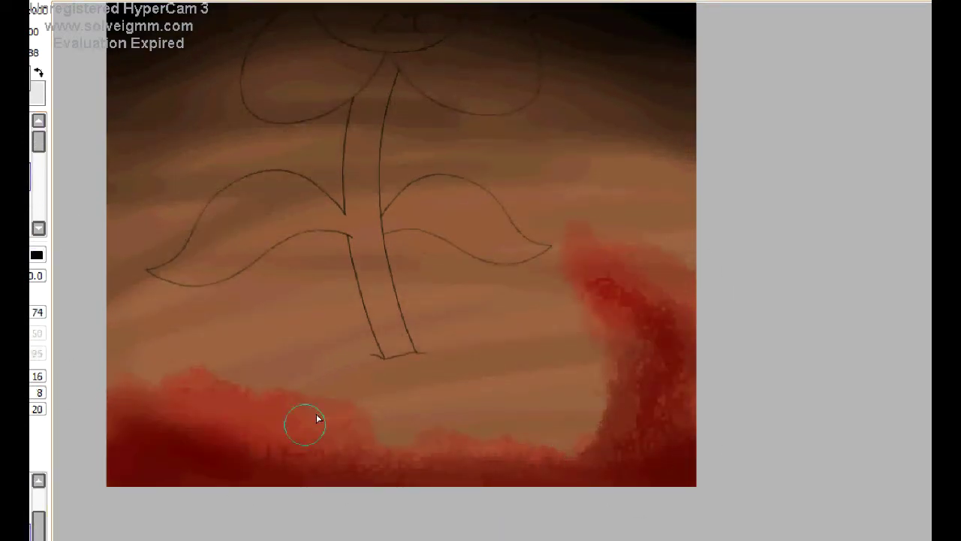
# - Blend the red patch darker toward the canvas edges and add thin pale highlight streaks on it
pyautogui.moveTo(608, 475)
pyautogui.mouseDown()
pyautogui.moveTo(579, 414)
pyautogui.moveTo(675, 442)
pyautogui.moveTo(577, 461)
pyautogui.moveTo(466, 451)
pyautogui.mouseUp()
pyautogui.moveTo(121, 473); pyautogui.dragTo(662, 494)
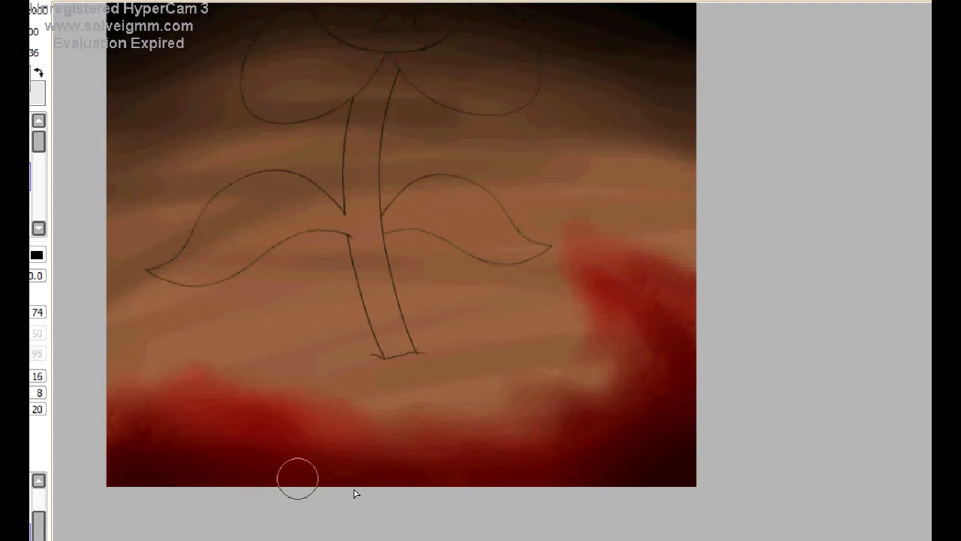
pyautogui.scroll(1, 441, 474)
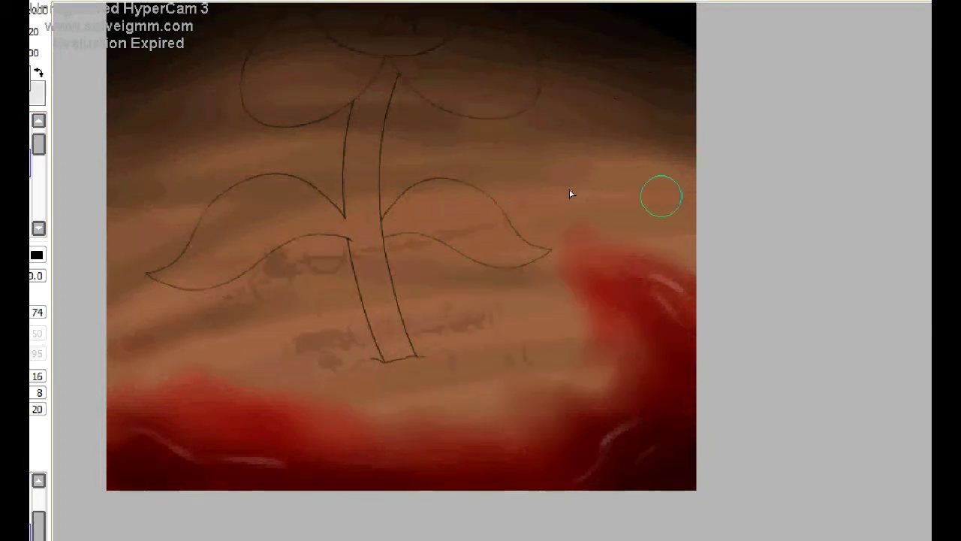
# - Paint a soft black flower-shaped shadow on the ground beside the stem and apply a hue adjustment
pyautogui.moveTo(383, 359)
pyautogui.mouseDown()
pyautogui.moveTo(263, 154)
pyautogui.moveTo(278, 96)
pyautogui.moveTo(267, 214)
pyautogui.moveTo(339, 136)
pyautogui.moveTo(291, 227)
pyautogui.moveTo(364, 238)
pyautogui.mouseUp()
pyautogui.scroll(-3, 294, 339)
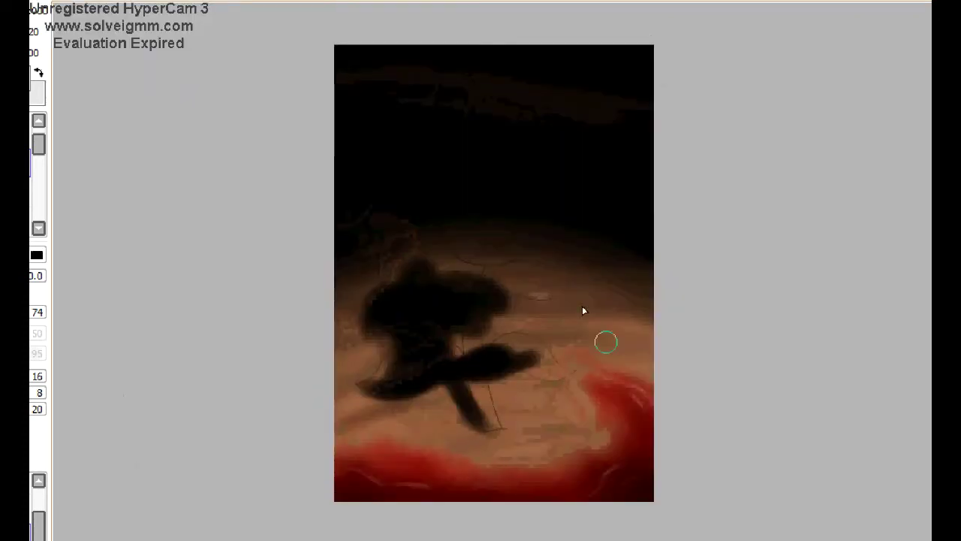
pyautogui.hotkey('ctrl', 'u')
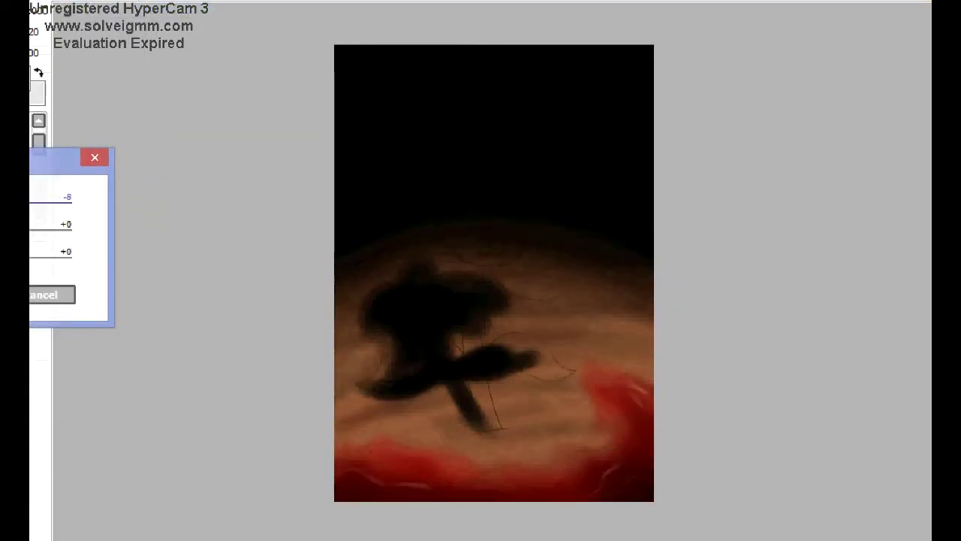
pyautogui.press('Return')
# - Select the area of the five petals and fill it with flat yellow
pyautogui.moveTo(364, 409)
pyautogui.mouseDown()
pyautogui.moveTo(345, 426)
pyautogui.moveTo(360, 411)
pyautogui.mouseUp()
pyautogui.hotkey('ctrl', 't')
pyautogui.moveTo(464, 188); pyautogui.dragTo(450, 211)
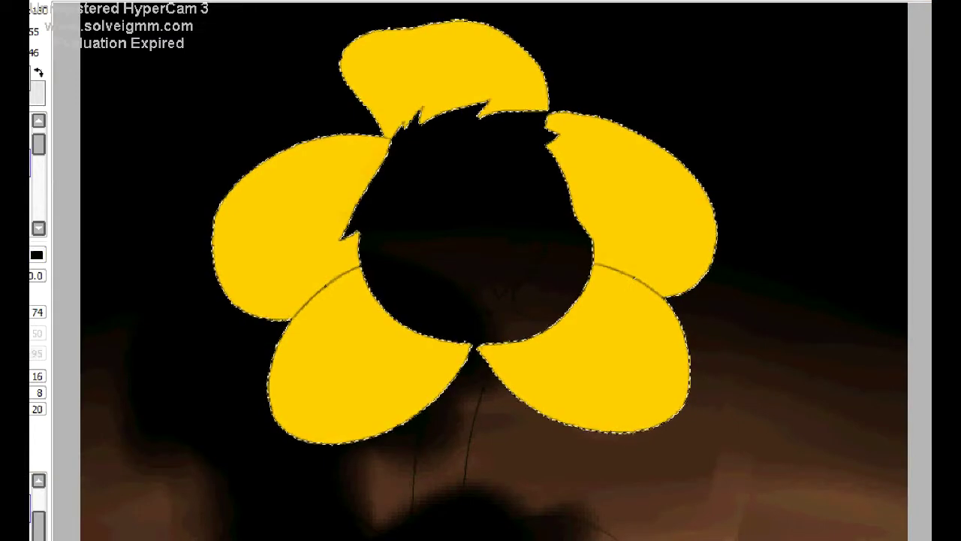
# - Shade the yellow petals with brown creases and soft streaks running outward from the face
pyautogui.moveTo(352, 150)
pyautogui.mouseDown()
pyautogui.moveTo(438, 339)
pyautogui.moveTo(343, 307)
pyautogui.moveTo(579, 260)
pyautogui.moveTo(298, 269)
pyautogui.moveTo(322, 208)
pyautogui.moveTo(427, 37)
pyautogui.moveTo(450, 97)
pyautogui.moveTo(396, 322)
pyautogui.moveTo(562, 322)
pyautogui.moveTo(262, 238)
pyautogui.moveTo(388, 259)
pyautogui.moveTo(348, 197)
pyautogui.moveTo(343, 214)
pyautogui.moveTo(303, 194)
pyautogui.moveTo(311, 281)
pyautogui.moveTo(285, 286)
pyautogui.moveTo(286, 223)
pyautogui.moveTo(575, 216)
pyautogui.moveTo(623, 151)
pyautogui.moveTo(319, 244)
pyautogui.mouseUp()
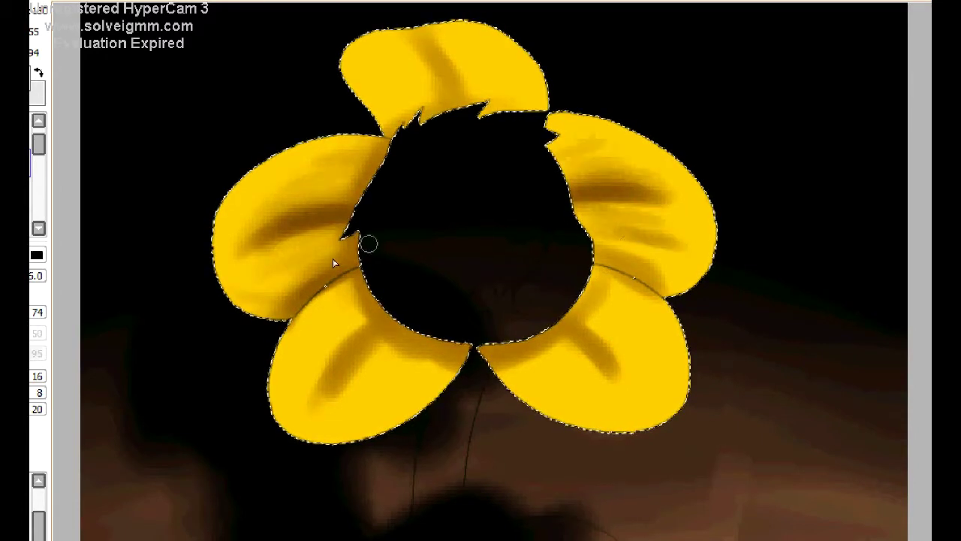
pyautogui.moveTo(670, 249)
pyautogui.mouseDown()
pyautogui.moveTo(560, 198)
pyautogui.moveTo(464, 65)
pyautogui.mouseUp()
pyautogui.moveTo(392, 42)
pyautogui.mouseDown()
pyautogui.moveTo(529, 73)
pyautogui.moveTo(444, 74)
pyautogui.moveTo(439, 131)
pyautogui.moveTo(350, 370)
pyautogui.moveTo(373, 384)
pyautogui.moveTo(458, 348)
pyautogui.moveTo(334, 337)
pyautogui.moveTo(367, 326)
pyautogui.moveTo(341, 367)
pyautogui.moveTo(428, 339)
pyautogui.moveTo(336, 403)
pyautogui.moveTo(510, 340)
pyautogui.moveTo(622, 357)
pyautogui.moveTo(565, 303)
pyautogui.moveTo(685, 280)
pyautogui.moveTo(582, 340)
pyautogui.moveTo(615, 413)
pyautogui.moveTo(538, 317)
pyautogui.moveTo(573, 308)
pyautogui.moveTo(450, 316)
pyautogui.moveTo(492, 340)
pyautogui.moveTo(516, 330)
pyautogui.moveTo(361, 281)
pyautogui.moveTo(366, 216)
pyautogui.moveTo(376, 208)
pyautogui.moveTo(348, 221)
pyautogui.moveTo(572, 324)
pyautogui.moveTo(353, 248)
pyautogui.mouseUp()
pyautogui.moveTo(322, 217); pyautogui.dragTo(370, 223)
pyautogui.moveTo(367, 179)
pyautogui.mouseDown()
pyautogui.moveTo(243, 241)
pyautogui.moveTo(328, 273)
pyautogui.moveTo(235, 267)
pyautogui.moveTo(359, 197)
pyautogui.mouseUp()
pyautogui.moveTo(276, 249)
pyautogui.mouseDown()
pyautogui.moveTo(333, 215)
pyautogui.moveTo(221, 263)
pyautogui.moveTo(301, 209)
pyautogui.moveTo(333, 235)
pyautogui.moveTo(369, 232)
pyautogui.moveTo(330, 179)
pyautogui.moveTo(319, 317)
pyautogui.moveTo(396, 332)
pyautogui.moveTo(348, 376)
pyautogui.moveTo(375, 299)
pyautogui.moveTo(431, 345)
pyautogui.moveTo(427, 331)
pyautogui.moveTo(325, 371)
pyautogui.moveTo(408, 388)
pyautogui.moveTo(386, 297)
pyautogui.mouseUp()
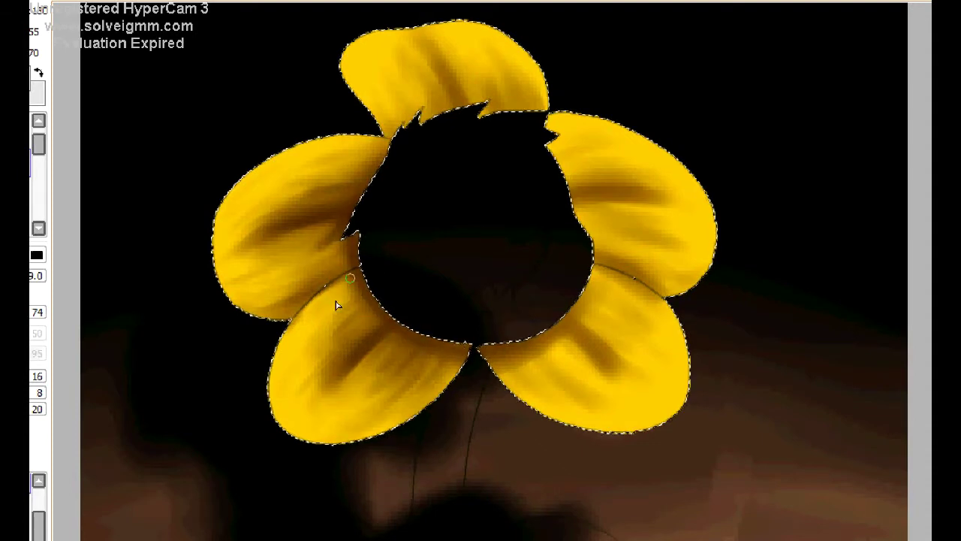
# - Add finer brown streaks across the petals and deepen the creases near the face
pyautogui.moveTo(563, 326)
pyautogui.mouseDown()
pyautogui.moveTo(598, 383)
pyautogui.moveTo(569, 320)
pyautogui.moveTo(638, 318)
pyautogui.moveTo(574, 334)
pyautogui.moveTo(549, 319)
pyautogui.moveTo(643, 303)
pyautogui.moveTo(645, 367)
pyautogui.moveTo(602, 412)
pyautogui.mouseUp()
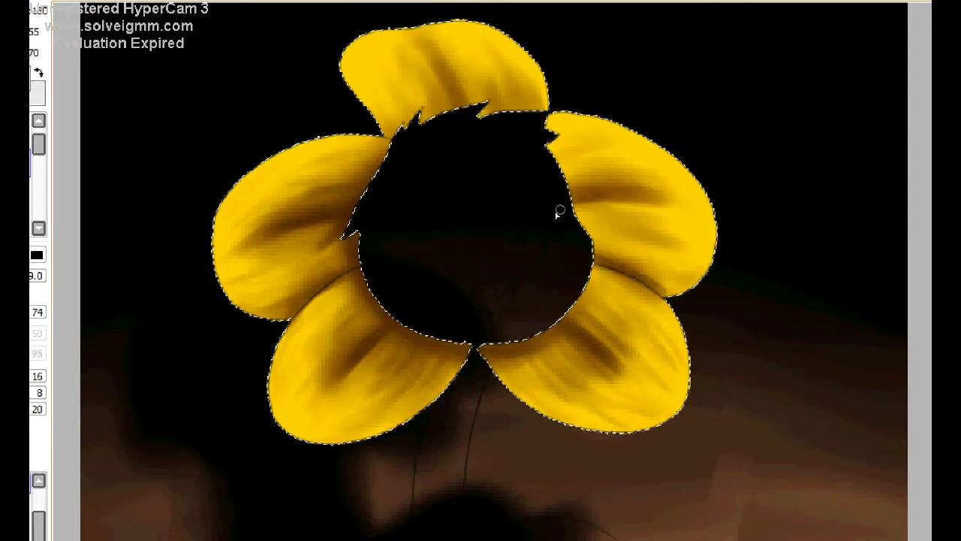
pyautogui.moveTo(563, 203); pyautogui.dragTo(595, 197)
pyautogui.moveTo(584, 151)
pyautogui.mouseDown()
pyautogui.moveTo(623, 178)
pyautogui.moveTo(603, 227)
pyautogui.moveTo(629, 223)
pyautogui.mouseUp()
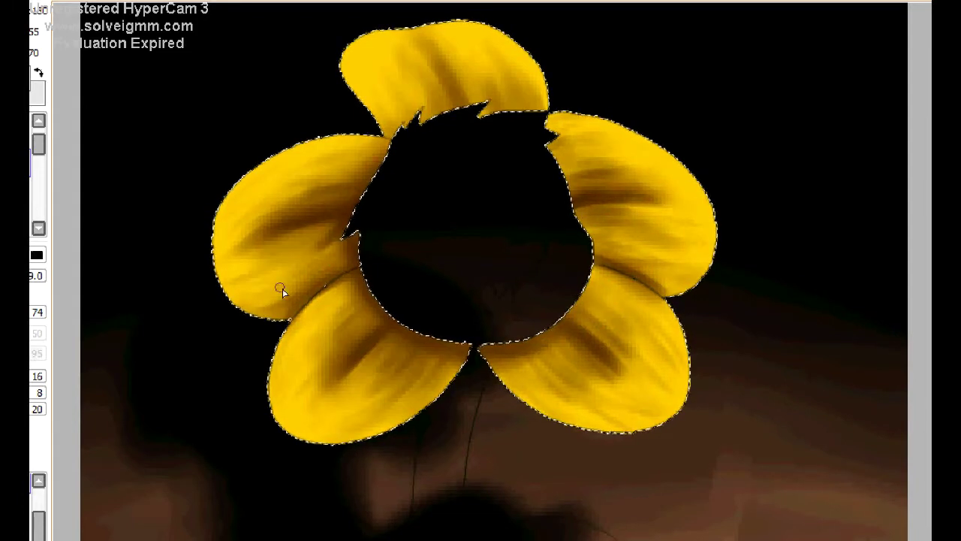
pyautogui.moveTo(495, 112)
pyautogui.mouseDown()
pyautogui.moveTo(472, 71)
pyautogui.moveTo(411, 92)
pyautogui.mouseUp()
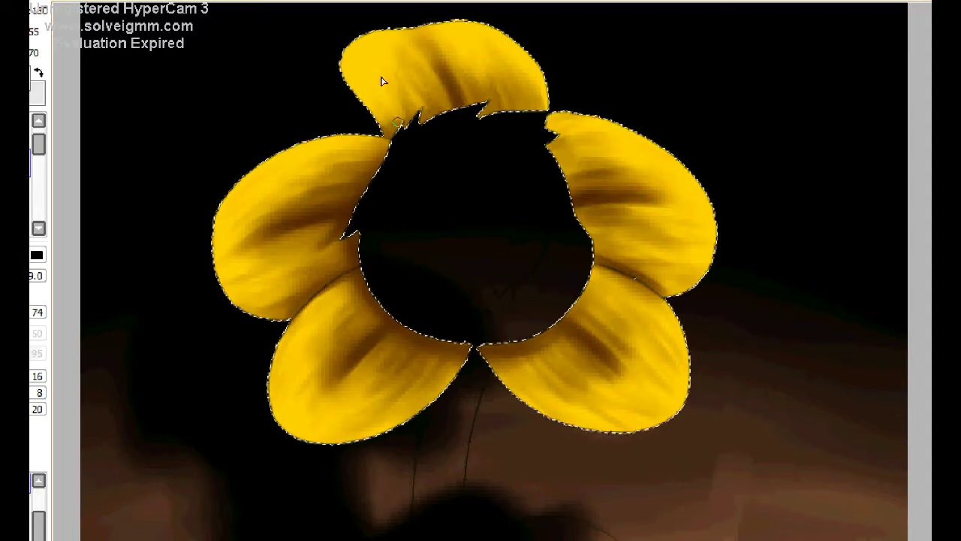
pyautogui.press('Delete')
pyautogui.press('Home')
pyautogui.scroll(1, 480, 271)
pyautogui.scroll(-1, 293, 183)
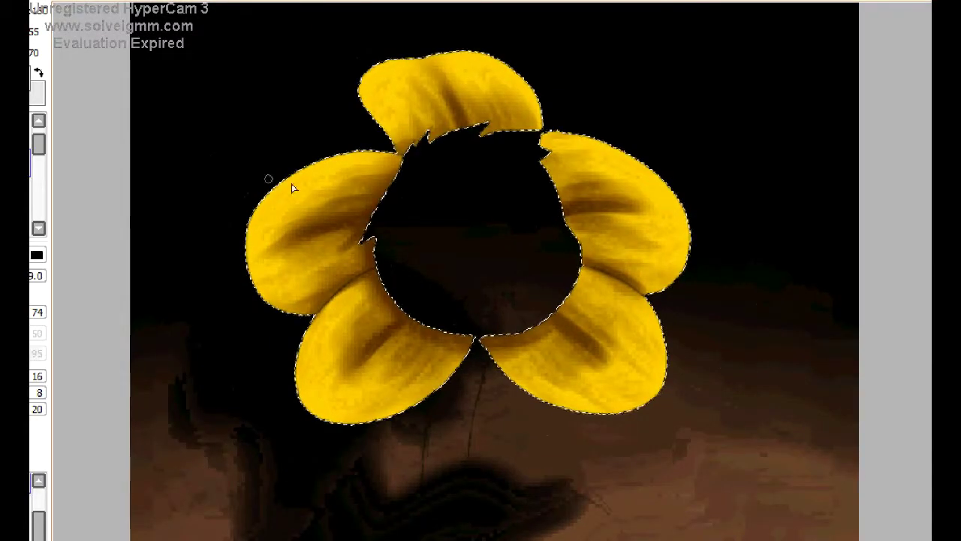
pyautogui.moveTo(350, 201)
pyautogui.mouseDown()
pyautogui.moveTo(315, 184)
pyautogui.moveTo(319, 233)
pyautogui.moveTo(341, 270)
pyautogui.moveTo(396, 302)
pyautogui.moveTo(353, 331)
pyautogui.moveTo(313, 408)
pyautogui.moveTo(355, 292)
pyautogui.moveTo(551, 386)
pyautogui.moveTo(566, 326)
pyautogui.moveTo(491, 325)
pyautogui.mouseUp()
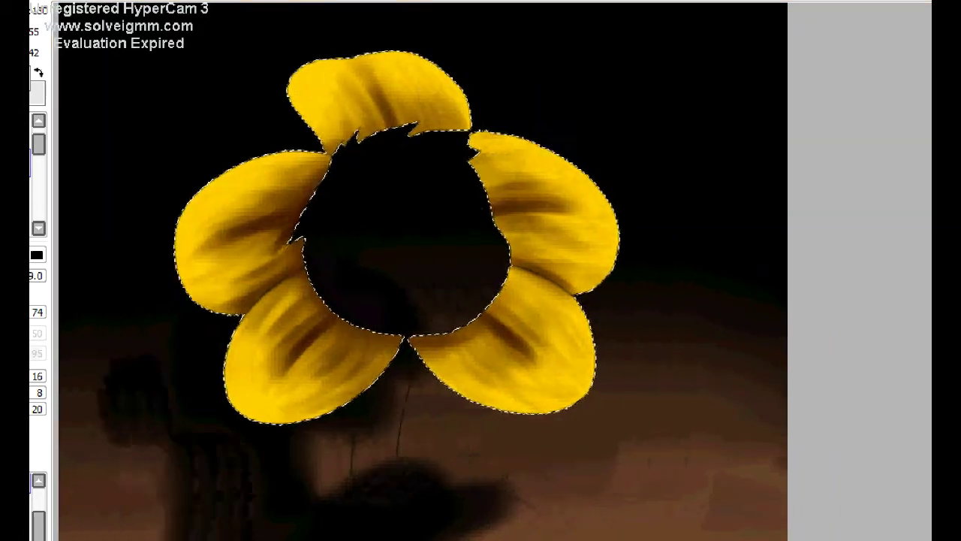
# - Darken the outer edges of the two lower petals and the upper left petal with brown shading
pyautogui.scroll(1, 360, 358)
pyautogui.moveTo(245, 422)
pyautogui.mouseDown()
pyautogui.moveTo(279, 371)
pyautogui.moveTo(264, 285)
pyautogui.moveTo(229, 386)
pyautogui.moveTo(248, 344)
pyautogui.moveTo(248, 375)
pyautogui.moveTo(300, 436)
pyautogui.moveTo(261, 436)
pyautogui.mouseUp()
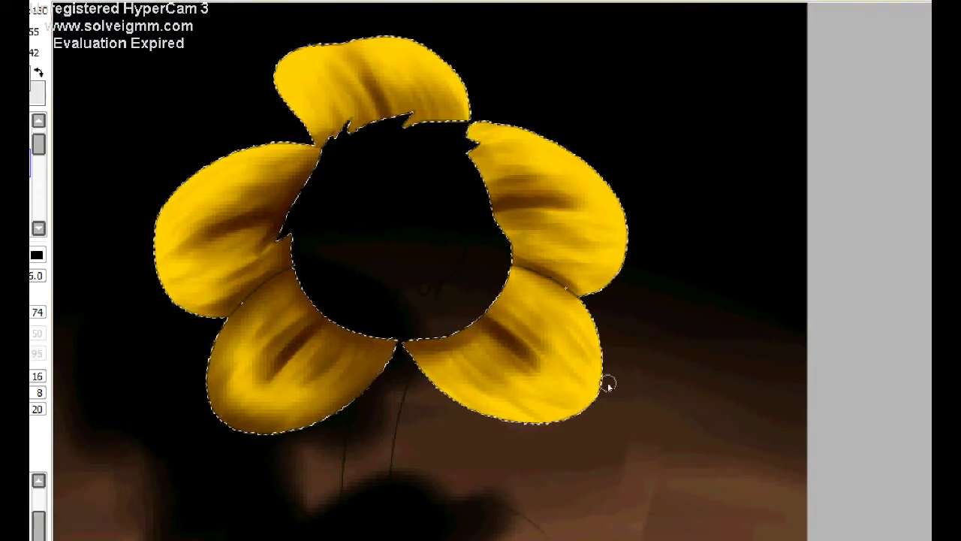
pyautogui.scroll(1, 295, 430)
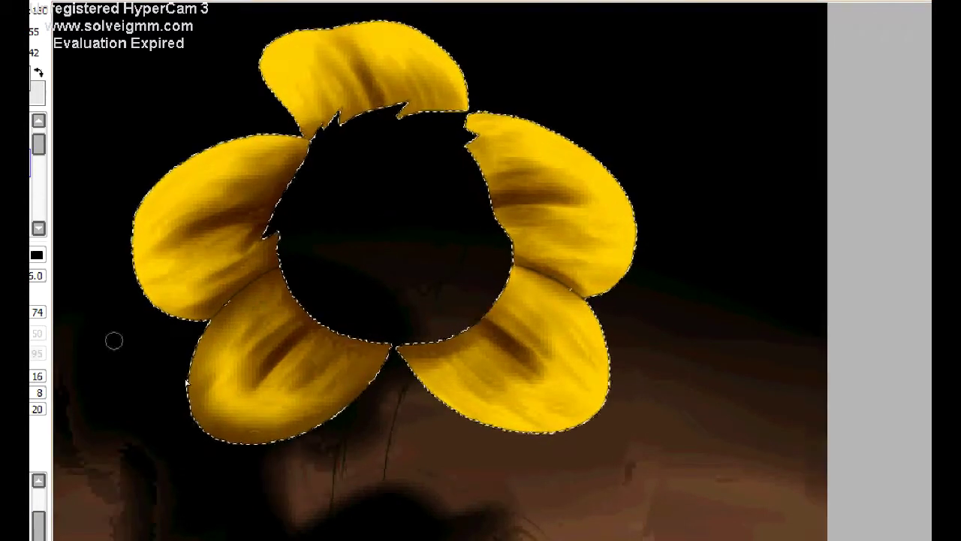
pyautogui.moveTo(207, 413); pyautogui.dragTo(217, 305)
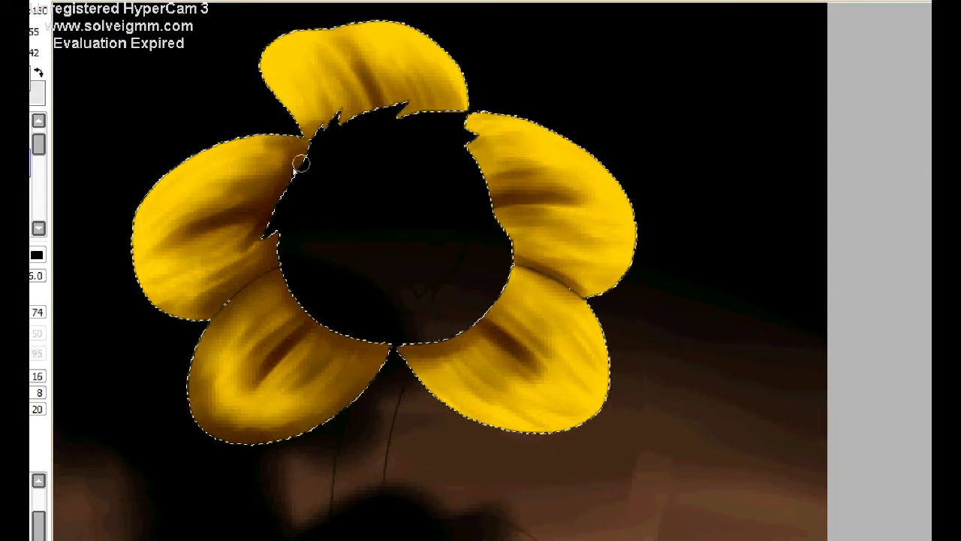
pyautogui.moveTo(171, 177); pyautogui.dragTo(174, 325)
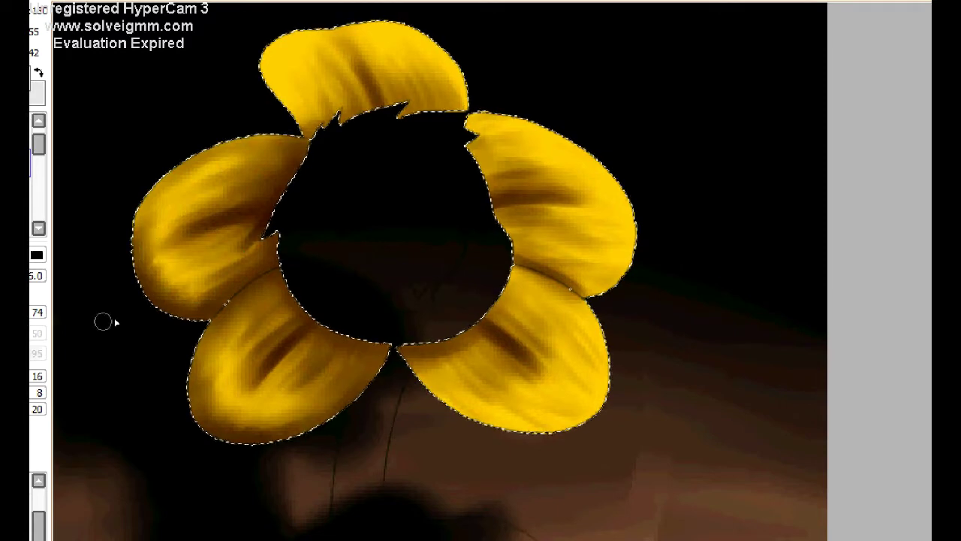
pyautogui.moveTo(308, 416)
pyautogui.mouseDown()
pyautogui.moveTo(452, 377)
pyautogui.moveTo(537, 338)
pyautogui.moveTo(476, 413)
pyautogui.moveTo(511, 280)
pyautogui.mouseUp()
pyautogui.moveTo(601, 364)
pyautogui.mouseDown()
pyautogui.moveTo(509, 378)
pyautogui.moveTo(575, 378)
pyautogui.moveTo(605, 403)
pyautogui.moveTo(577, 323)
pyautogui.moveTo(582, 328)
pyautogui.mouseUp()
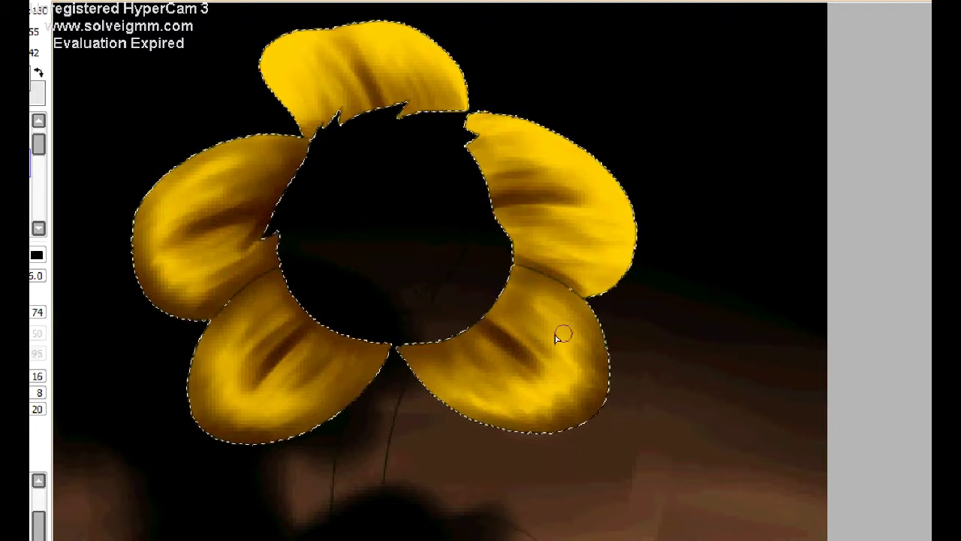
pyautogui.moveTo(603, 405); pyautogui.dragTo(484, 401)
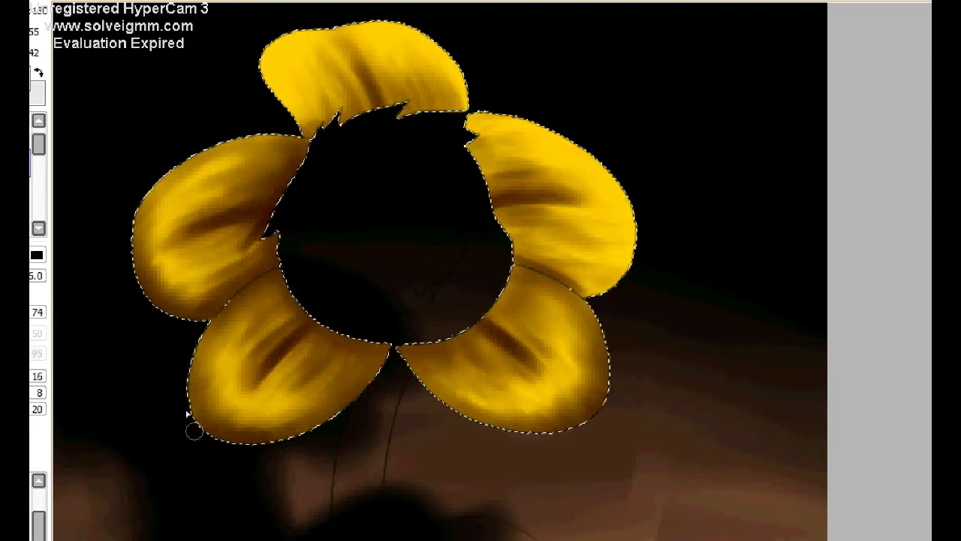
pyautogui.moveTo(425, 398)
pyautogui.mouseDown()
pyautogui.moveTo(482, 349)
pyautogui.moveTo(348, 332)
pyautogui.mouseUp()
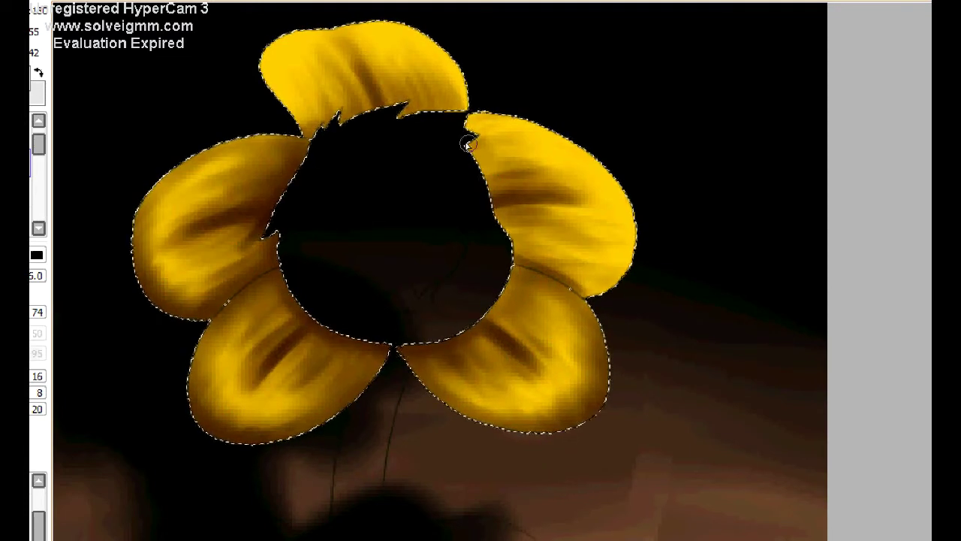
# - Darken the edges of the upper right and top petals with brown and touch up the streaks on all petals
pyautogui.moveTo(496, 171); pyautogui.dragTo(472, 217)
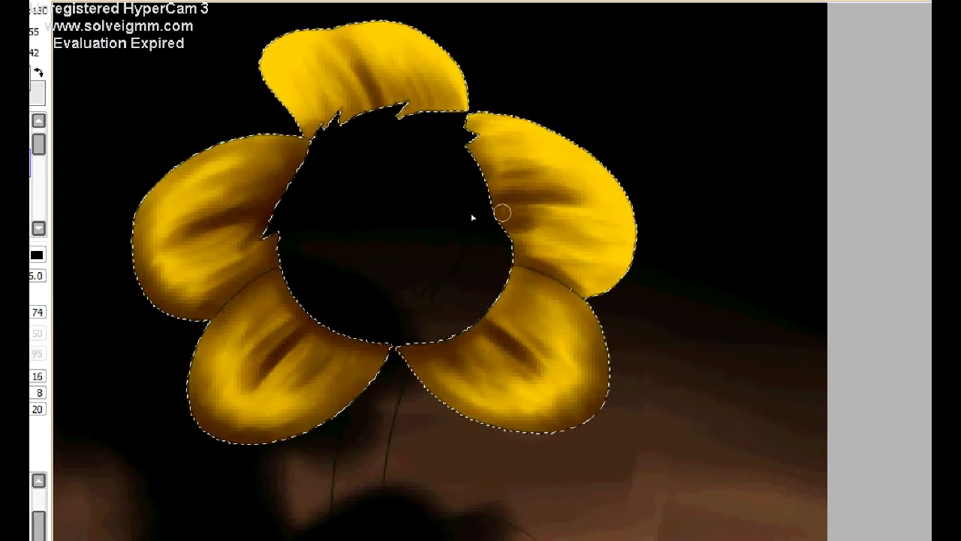
pyautogui.moveTo(530, 120)
pyautogui.mouseDown()
pyautogui.moveTo(654, 249)
pyautogui.moveTo(615, 225)
pyautogui.mouseUp()
pyautogui.moveTo(564, 149)
pyautogui.mouseDown()
pyautogui.moveTo(611, 279)
pyautogui.moveTo(603, 187)
pyautogui.moveTo(587, 290)
pyautogui.mouseUp()
pyautogui.moveTo(611, 249)
pyautogui.mouseDown()
pyautogui.moveTo(601, 368)
pyautogui.moveTo(581, 349)
pyautogui.moveTo(558, 386)
pyautogui.moveTo(565, 412)
pyautogui.mouseUp()
pyautogui.moveTo(197, 380)
pyautogui.mouseDown()
pyautogui.moveTo(151, 255)
pyautogui.moveTo(154, 305)
pyautogui.mouseUp()
pyautogui.moveTo(623, 247); pyautogui.dragTo(533, 254)
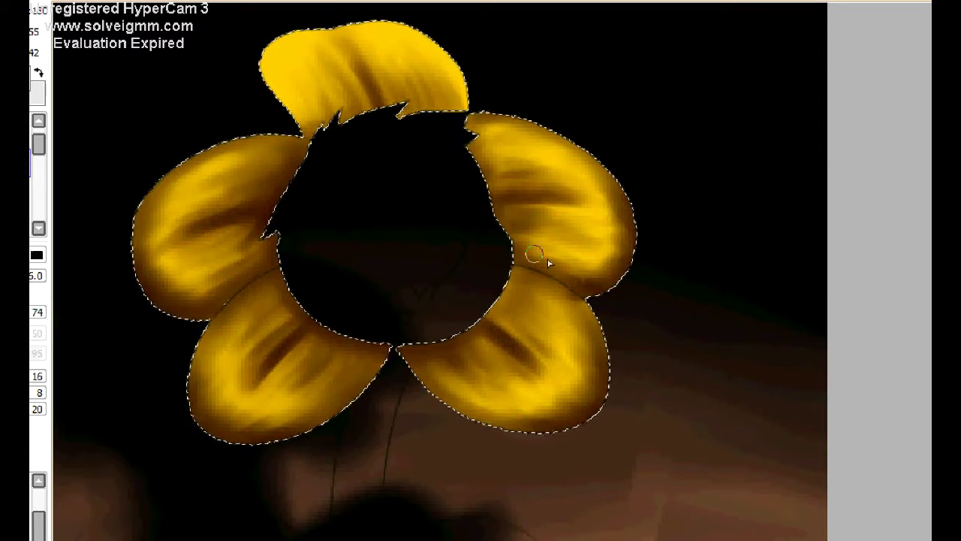
pyautogui.moveTo(326, 135)
pyautogui.mouseDown()
pyautogui.moveTo(418, 108)
pyautogui.moveTo(340, 139)
pyautogui.mouseUp()
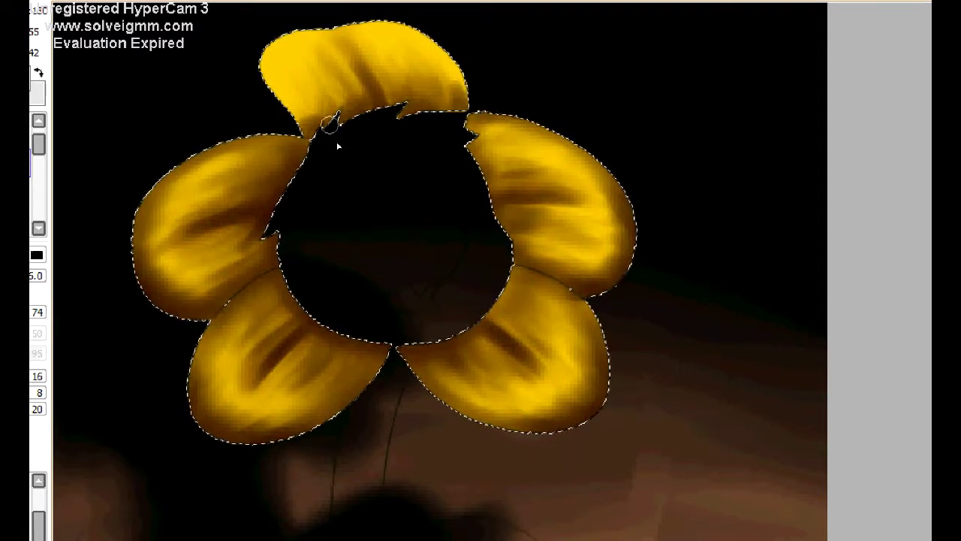
pyautogui.moveTo(406, 26)
pyautogui.mouseDown()
pyautogui.moveTo(436, 43)
pyautogui.moveTo(285, 43)
pyautogui.moveTo(328, 90)
pyautogui.moveTo(281, 25)
pyautogui.moveTo(382, 30)
pyautogui.moveTo(311, 96)
pyautogui.mouseUp()
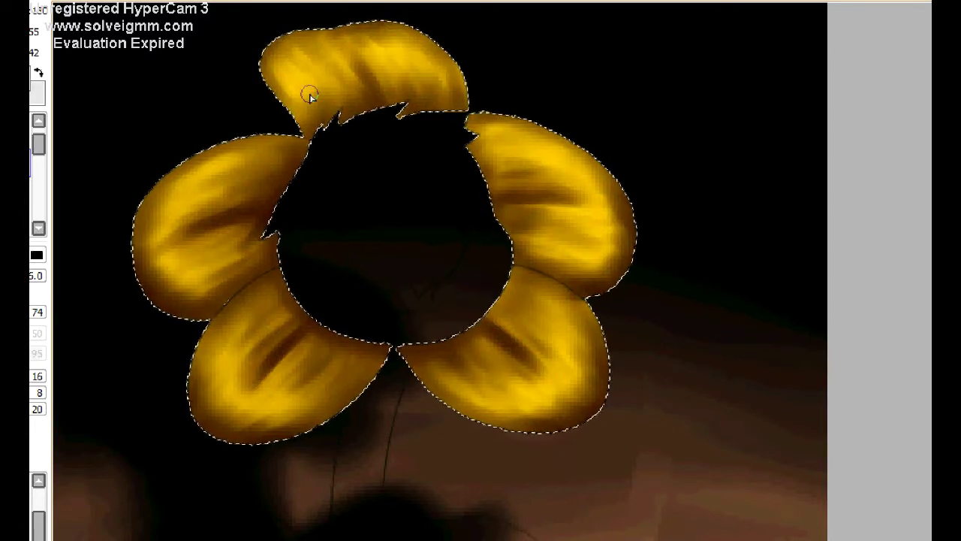
pyautogui.scroll(-2, 298, 383)
pyautogui.scroll(1, 297, 383)
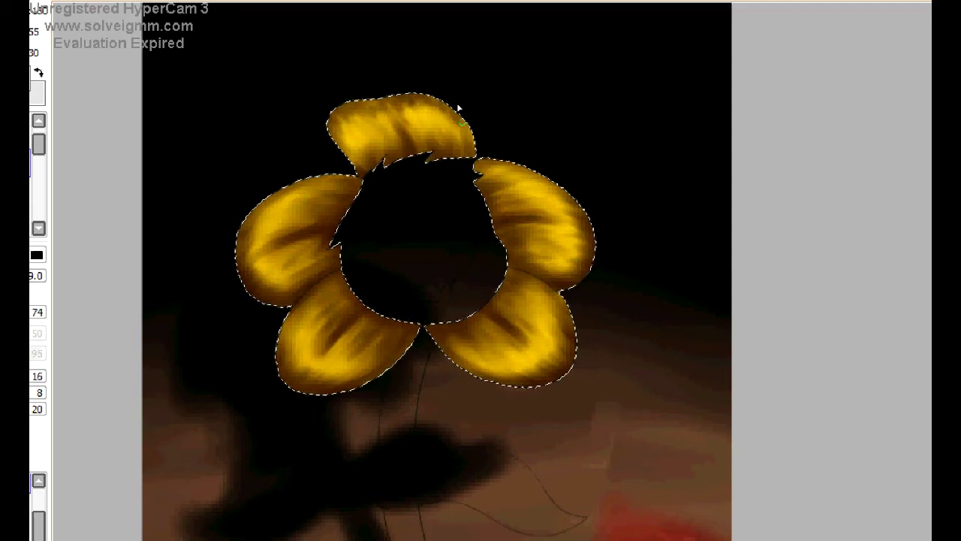
# - Brush pale yellow highlight streaks onto the bright areas of the petals and clear the selection
pyautogui.click(35, 74)
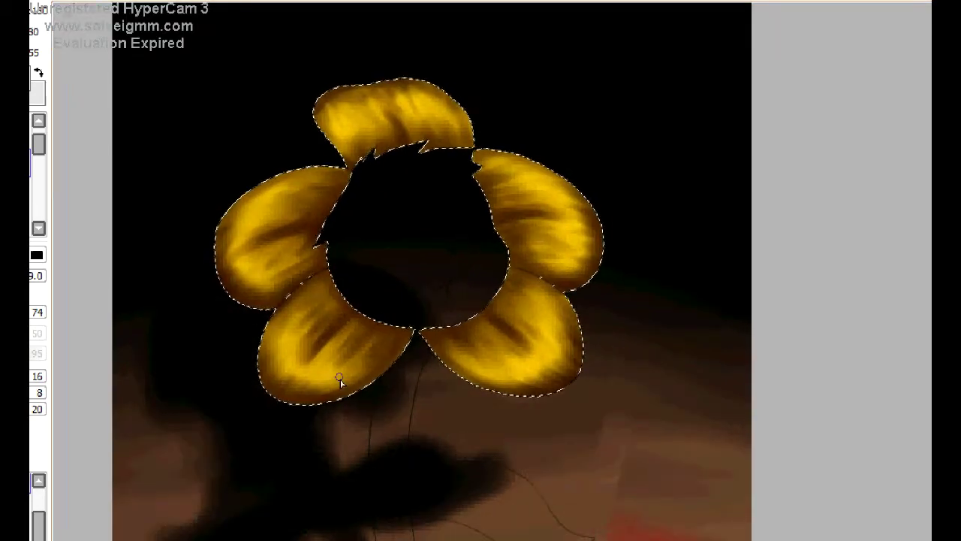
pyautogui.moveTo(536, 298); pyautogui.dragTo(571, 345)
pyautogui.moveTo(279, 279)
pyautogui.mouseDown()
pyautogui.moveTo(235, 223)
pyautogui.moveTo(264, 231)
pyautogui.mouseUp()
pyautogui.moveTo(571, 257)
pyautogui.mouseDown()
pyautogui.moveTo(557, 234)
pyautogui.moveTo(536, 173)
pyautogui.moveTo(514, 179)
pyautogui.moveTo(584, 229)
pyautogui.moveTo(553, 203)
pyautogui.mouseUp()
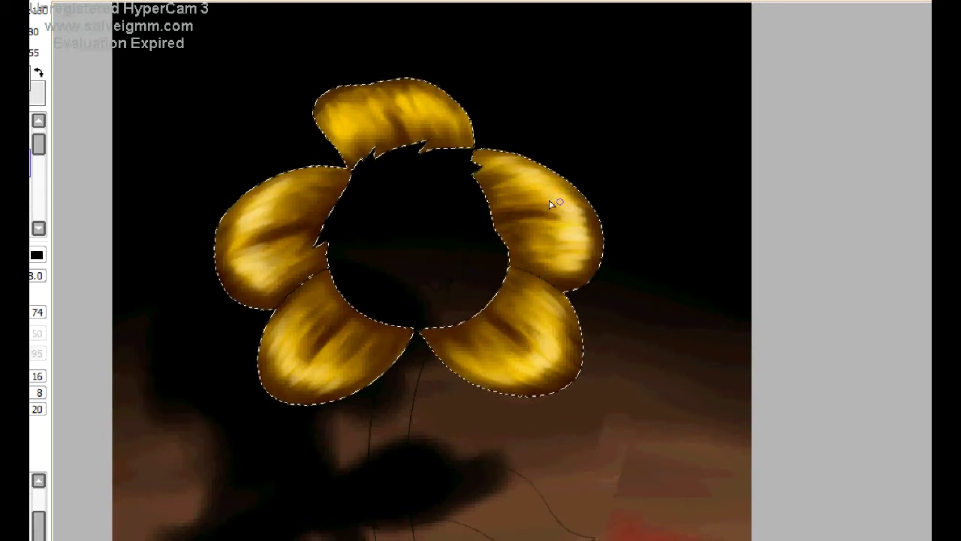
pyautogui.moveTo(349, 130)
pyautogui.mouseDown()
pyautogui.moveTo(428, 122)
pyautogui.moveTo(350, 125)
pyautogui.moveTo(442, 105)
pyautogui.moveTo(422, 138)
pyautogui.moveTo(508, 368)
pyautogui.moveTo(554, 315)
pyautogui.moveTo(569, 262)
pyautogui.mouseUp()
pyautogui.hotkey('ctrl', 'd')
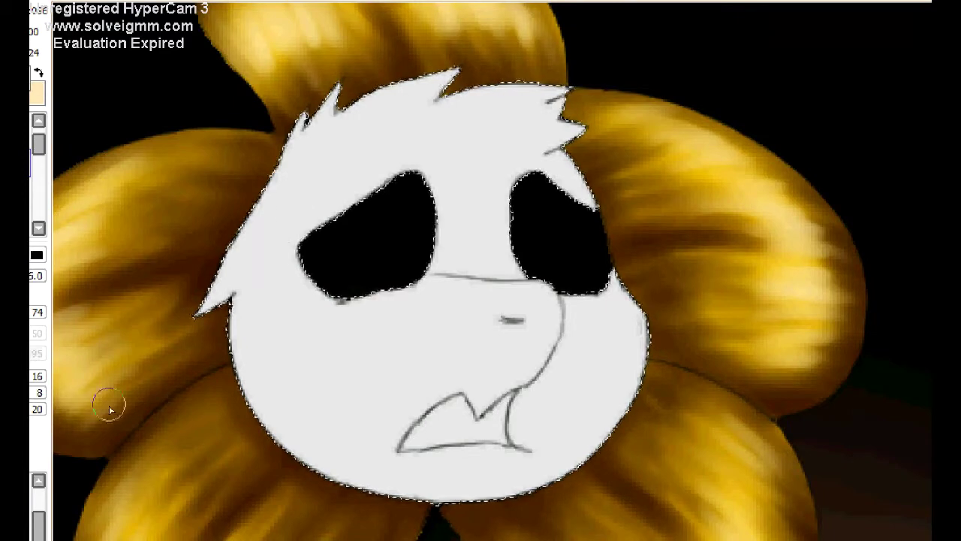
# - Brush soft grey shading onto the light grey face, under the hair tuft, around the cheeks and along the chin
pyautogui.moveTo(109, 409)
pyautogui.mouseDown()
pyautogui.moveTo(243, 285)
pyautogui.moveTo(474, 476)
pyautogui.moveTo(326, 427)
pyautogui.moveTo(590, 453)
pyautogui.moveTo(530, 356)
pyautogui.moveTo(382, 388)
pyautogui.moveTo(307, 308)
pyautogui.moveTo(263, 368)
pyautogui.moveTo(561, 438)
pyautogui.moveTo(561, 451)
pyautogui.moveTo(479, 255)
pyautogui.moveTo(425, 289)
pyautogui.mouseUp()
pyautogui.moveTo(403, 197)
pyautogui.mouseDown()
pyautogui.moveTo(564, 113)
pyautogui.moveTo(564, 81)
pyautogui.mouseUp()
pyautogui.moveTo(294, 223)
pyautogui.mouseDown()
pyautogui.moveTo(311, 203)
pyautogui.moveTo(258, 215)
pyautogui.moveTo(353, 401)
pyautogui.moveTo(570, 314)
pyautogui.moveTo(482, 189)
pyautogui.moveTo(459, 374)
pyautogui.mouseUp()
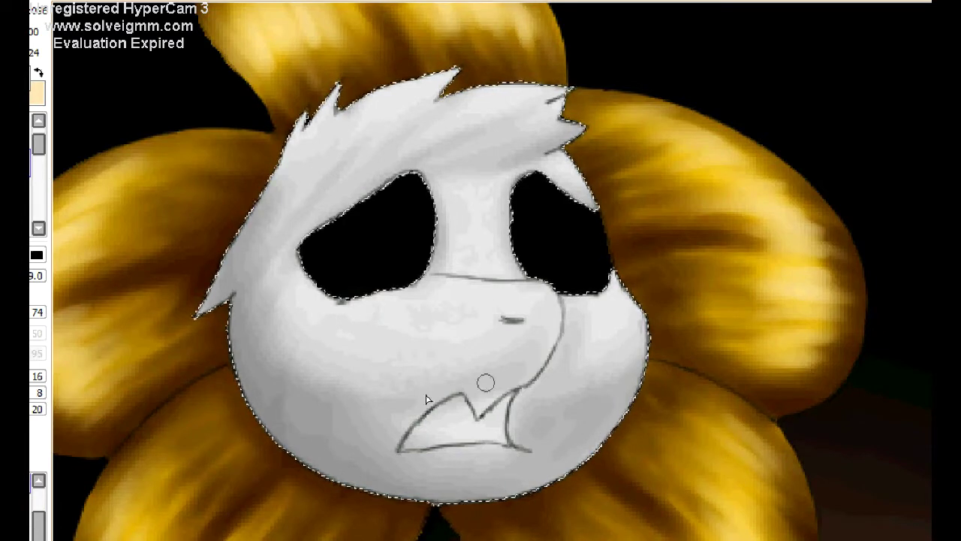
# - Deepen the face shading with darker grey along the jaw, left cheek, hair and muzzle, keeping the cheeks light
pyautogui.moveTo(270, 385)
pyautogui.mouseDown()
pyautogui.moveTo(361, 436)
pyautogui.moveTo(305, 356)
pyautogui.moveTo(586, 317)
pyautogui.moveTo(543, 146)
pyautogui.moveTo(517, 100)
pyautogui.moveTo(557, 139)
pyautogui.moveTo(521, 198)
pyautogui.moveTo(398, 178)
pyautogui.mouseUp()
pyautogui.moveTo(543, 349)
pyautogui.mouseDown()
pyautogui.moveTo(470, 386)
pyautogui.moveTo(433, 358)
pyautogui.moveTo(297, 392)
pyautogui.mouseUp()
pyautogui.moveTo(193, 321)
pyautogui.mouseDown()
pyautogui.moveTo(457, 313)
pyautogui.moveTo(248, 353)
pyautogui.moveTo(260, 328)
pyautogui.moveTo(426, 412)
pyautogui.moveTo(399, 333)
pyautogui.moveTo(406, 370)
pyautogui.moveTo(583, 399)
pyautogui.moveTo(590, 450)
pyautogui.moveTo(624, 441)
pyautogui.moveTo(496, 168)
pyautogui.moveTo(360, 123)
pyautogui.moveTo(249, 353)
pyautogui.moveTo(323, 131)
pyautogui.moveTo(435, 112)
pyautogui.moveTo(401, 183)
pyautogui.moveTo(460, 190)
pyautogui.moveTo(573, 325)
pyautogui.moveTo(468, 86)
pyautogui.moveTo(526, 371)
pyautogui.mouseUp()
pyautogui.moveTo(207, 244)
pyautogui.mouseDown()
pyautogui.moveTo(232, 300)
pyautogui.moveTo(245, 281)
pyautogui.mouseUp()
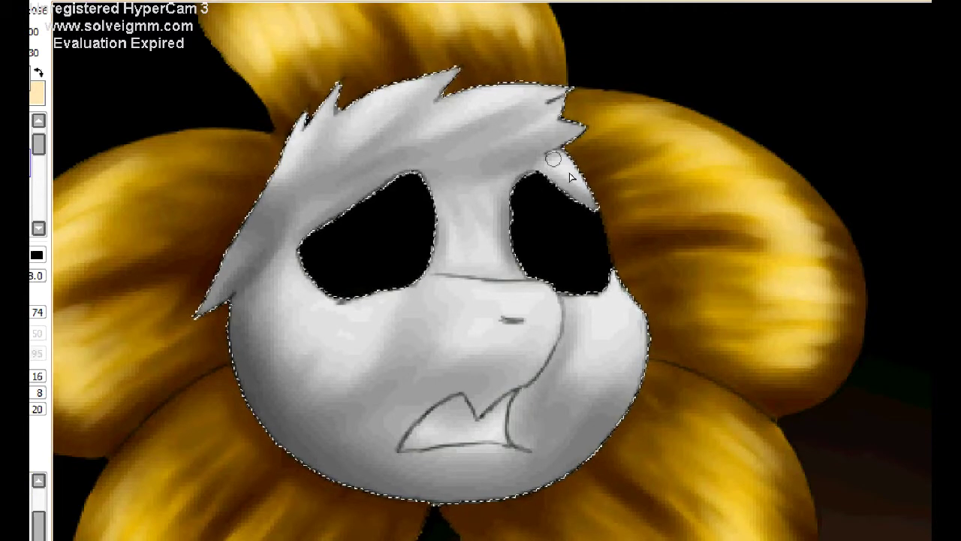
pyautogui.moveTo(240, 339)
pyautogui.mouseDown()
pyautogui.moveTo(593, 444)
pyautogui.moveTo(280, 395)
pyautogui.moveTo(288, 390)
pyautogui.mouseUp()
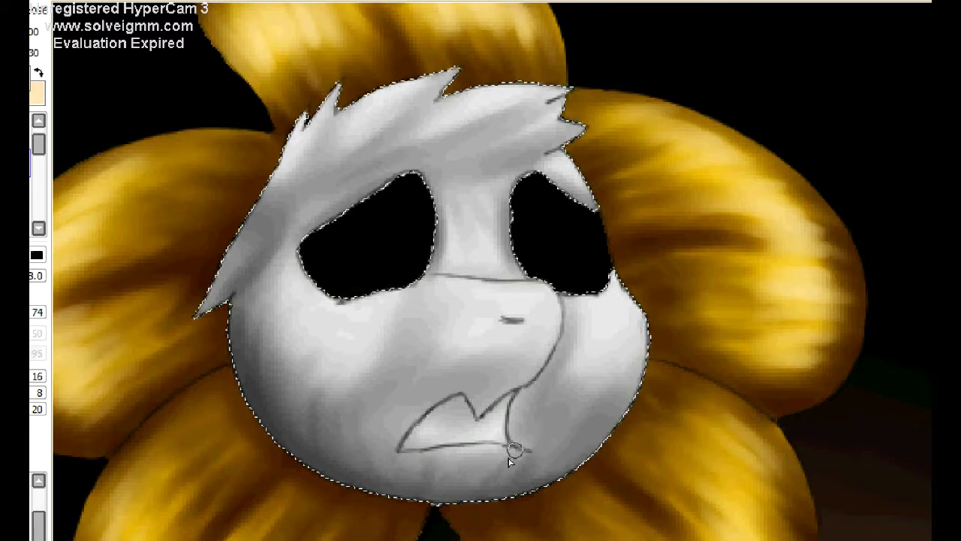
pyautogui.moveTo(270, 428)
pyautogui.mouseDown()
pyautogui.moveTo(472, 488)
pyautogui.moveTo(428, 465)
pyautogui.moveTo(551, 442)
pyautogui.moveTo(536, 386)
pyautogui.moveTo(570, 436)
pyautogui.moveTo(506, 397)
pyautogui.moveTo(633, 326)
pyautogui.moveTo(607, 453)
pyautogui.moveTo(305, 458)
pyautogui.moveTo(268, 305)
pyautogui.mouseUp()
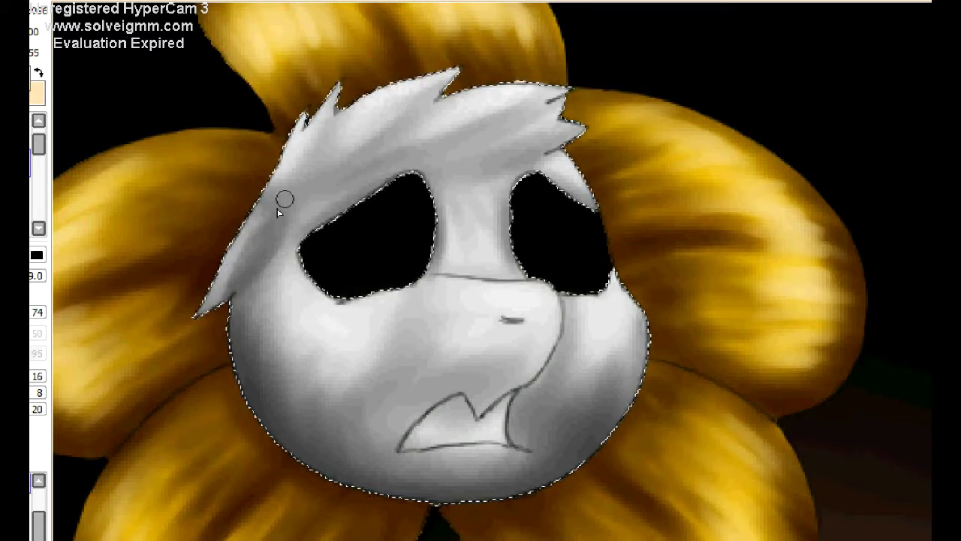
# - Blend the grey shading along the jaw, cheeks and muzzle and streak it with soft fur strokes
pyautogui.press('b')
pyautogui.write('74')
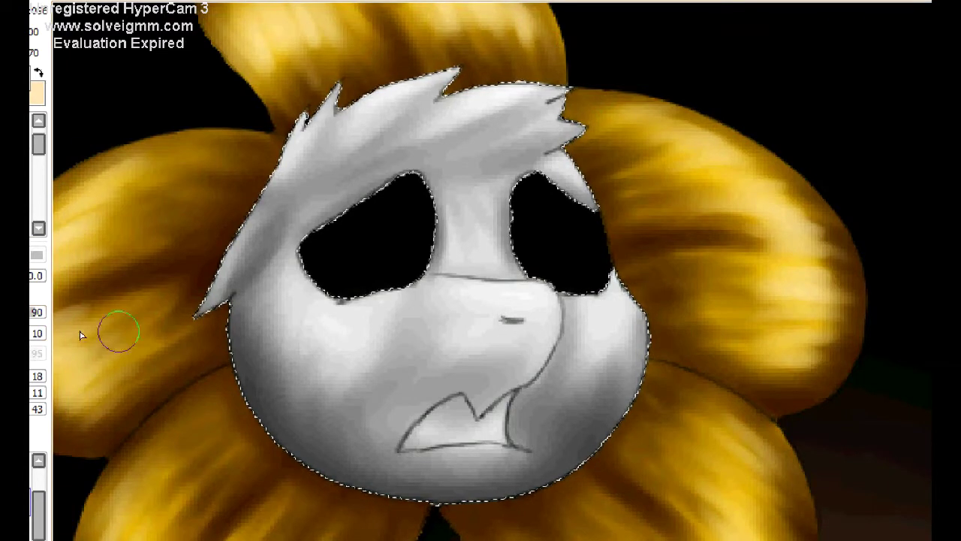
pyautogui.scroll(5, 37, 392)
pyautogui.scroll(8, 36, 408)
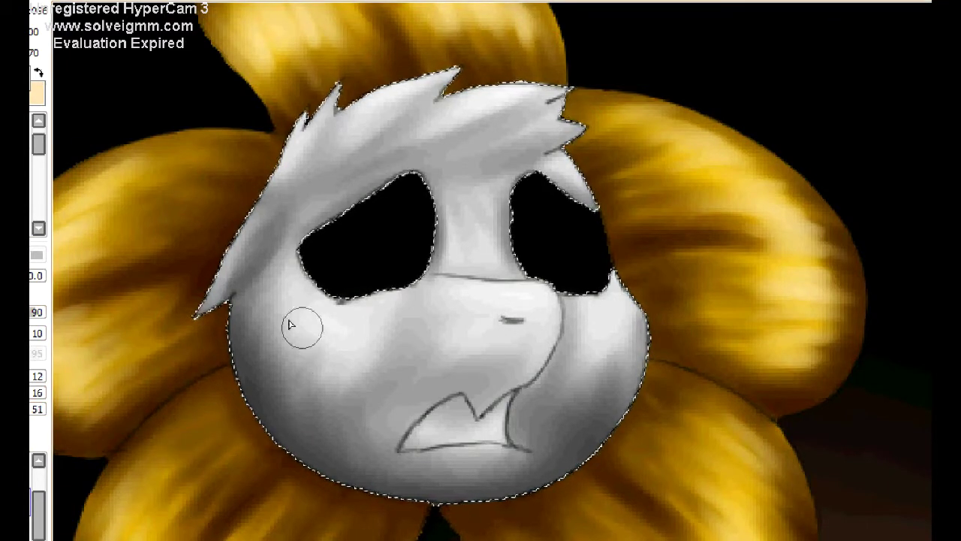
pyautogui.moveTo(330, 470)
pyautogui.mouseDown()
pyautogui.moveTo(483, 364)
pyautogui.moveTo(597, 360)
pyautogui.moveTo(429, 510)
pyautogui.mouseUp()
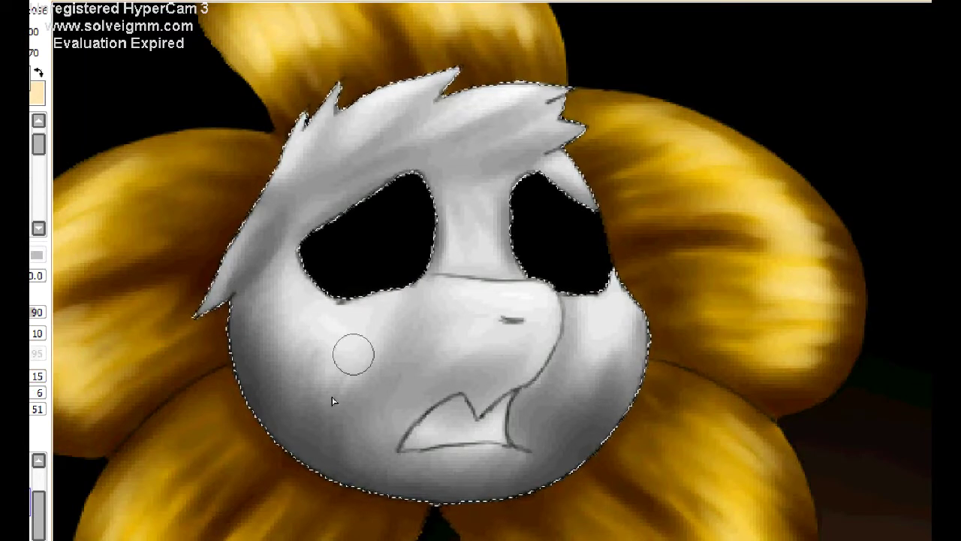
pyautogui.moveTo(330, 390); pyautogui.dragTo(263, 450)
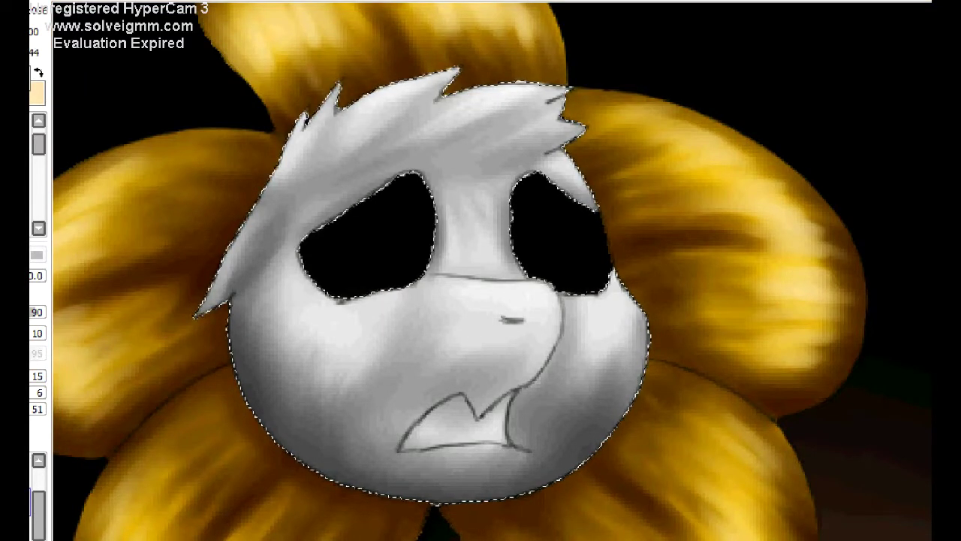
pyautogui.moveTo(368, 487)
pyautogui.mouseDown()
pyautogui.moveTo(331, 429)
pyautogui.moveTo(268, 452)
pyautogui.moveTo(277, 384)
pyautogui.moveTo(328, 407)
pyautogui.moveTo(336, 380)
pyautogui.moveTo(274, 404)
pyautogui.moveTo(418, 488)
pyautogui.moveTo(415, 518)
pyautogui.moveTo(458, 517)
pyautogui.moveTo(613, 370)
pyautogui.moveTo(541, 408)
pyautogui.moveTo(603, 382)
pyautogui.mouseUp()
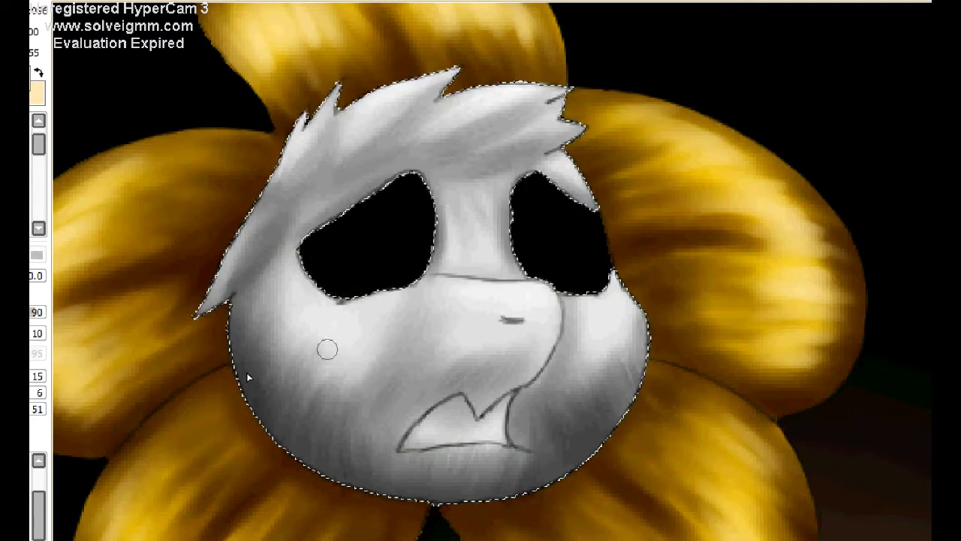
# - Brush fine light and dark fur strokes over the cheeks, chin, muzzle, nose bridge and hair with a smaller brush
pyautogui.press('[')
pyautogui.press('[')
pyautogui.moveTo(315, 473); pyautogui.dragTo(337, 339)
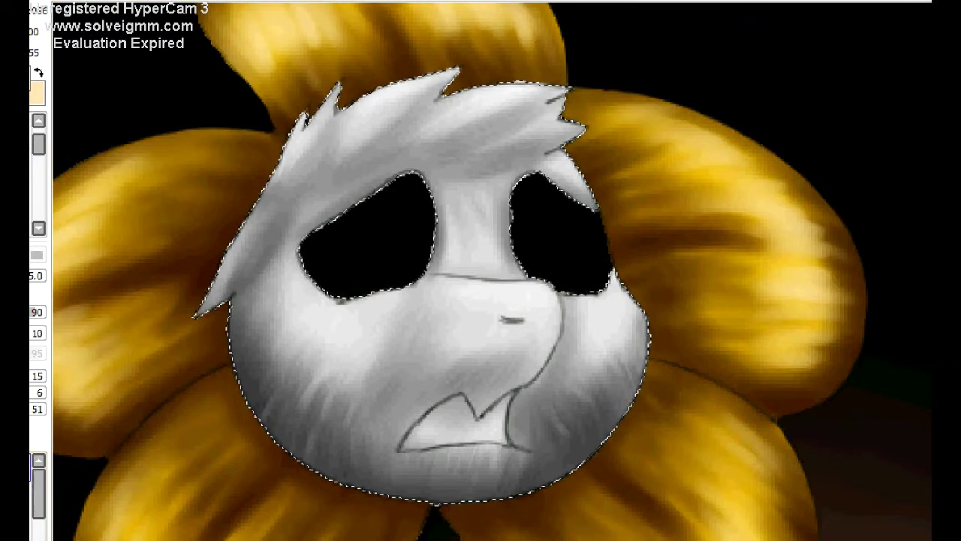
pyautogui.moveTo(556, 443); pyautogui.dragTo(593, 401)
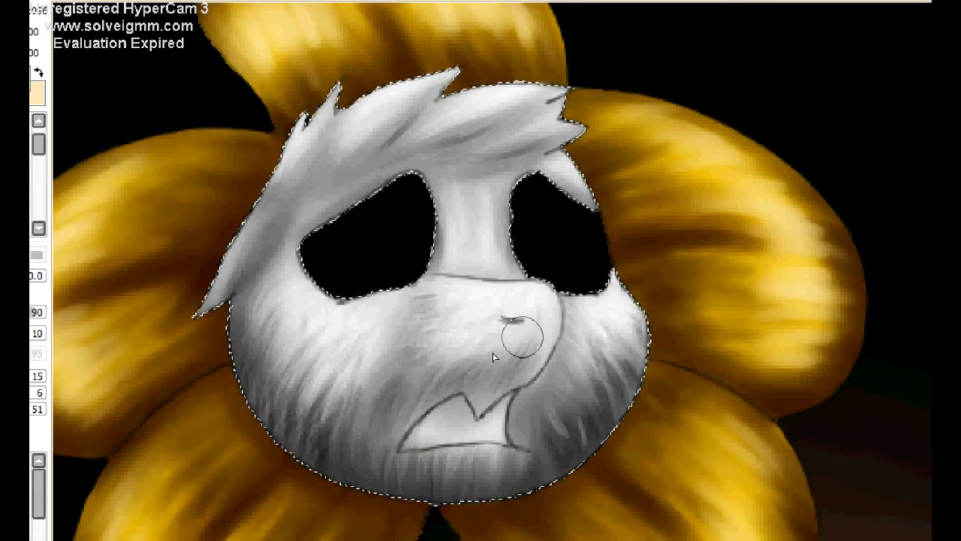
pyautogui.moveTo(473, 226); pyautogui.dragTo(502, 155)
# - Paint the inside of the open mouth near-black and clear the face selection
pyautogui.scroll(-10, 481, 270)
pyautogui.scroll(9, 480, 270)
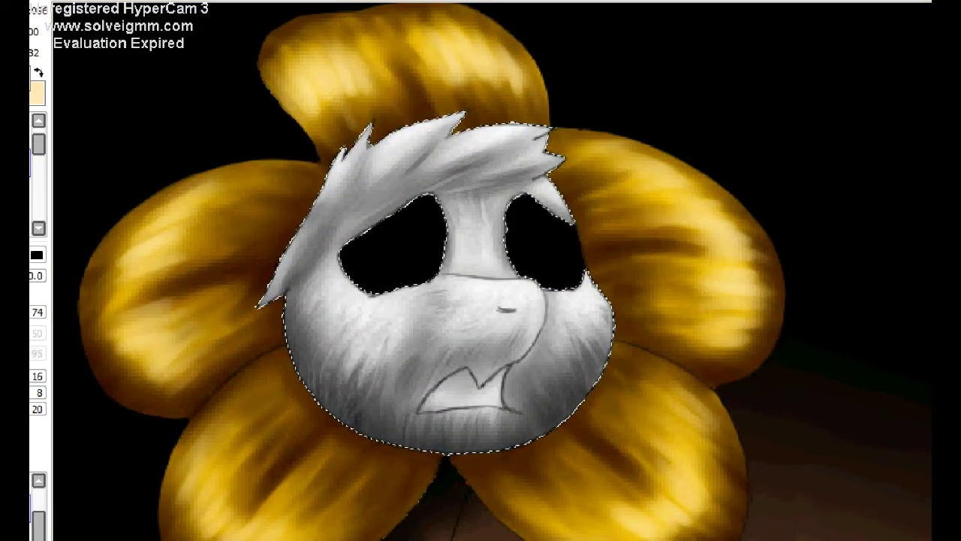
pyautogui.moveTo(450, 376)
pyautogui.mouseDown()
pyautogui.moveTo(473, 390)
pyautogui.moveTo(450, 387)
pyautogui.moveTo(466, 394)
pyautogui.moveTo(425, 410)
pyautogui.moveTo(499, 405)
pyautogui.moveTo(471, 384)
pyautogui.moveTo(488, 387)
pyautogui.moveTo(506, 369)
pyautogui.mouseUp()
pyautogui.press('[')
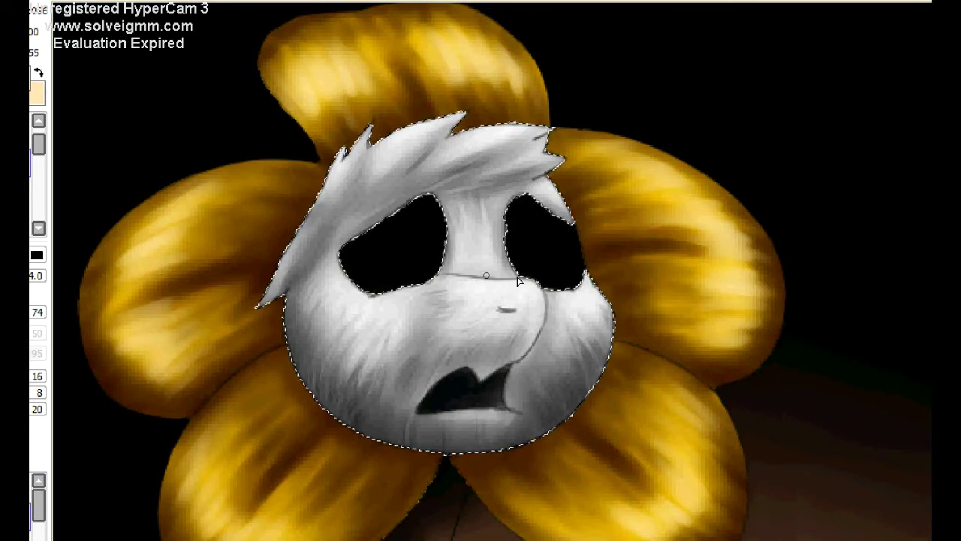
pyautogui.scroll(-3, 518, 281)
pyautogui.scroll(3, 518, 280)
pyautogui.hotkey('ctrl', 'd')
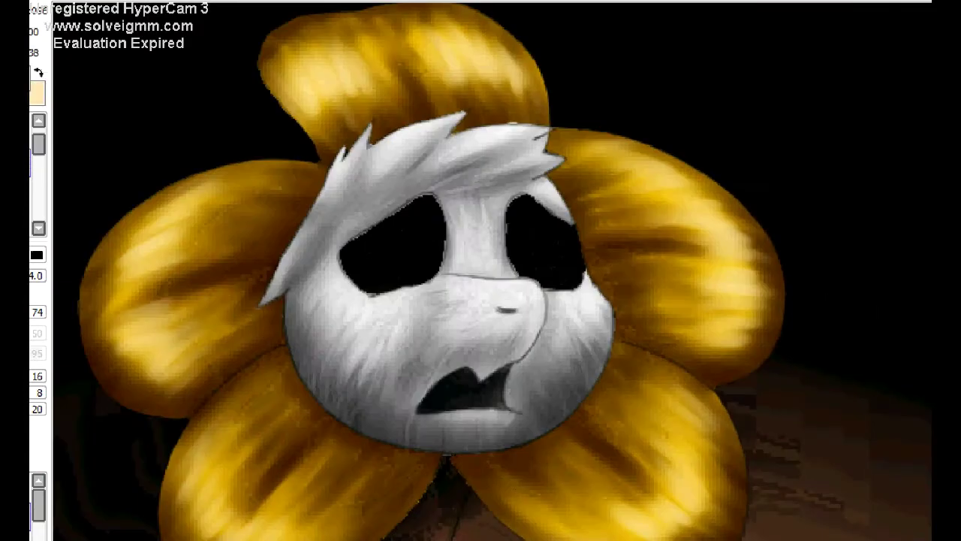
# - Fill both eyes with white and, within a rounded selection around them, shade their edges in soft grey
pyautogui.hotkey('ctrl', 'z')
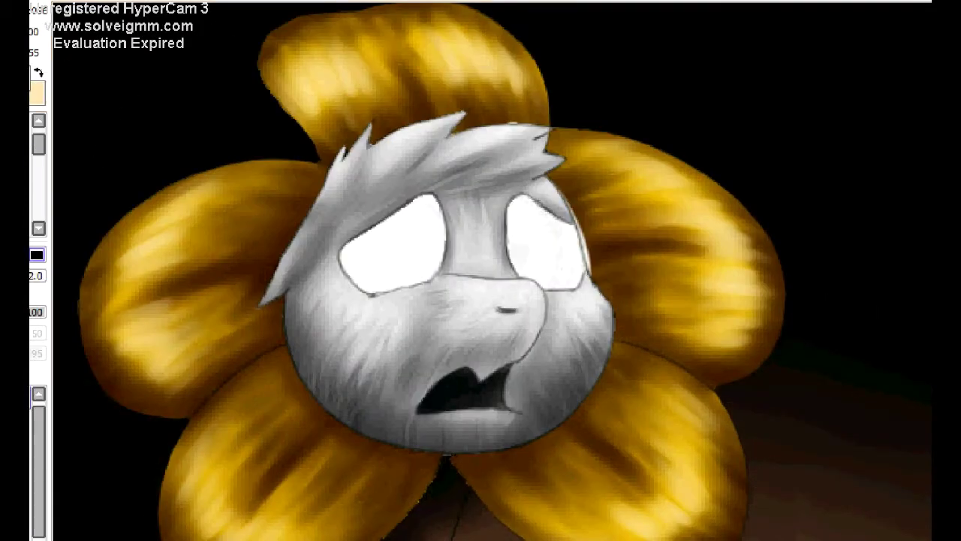
pyautogui.scroll(1, 328, 134)
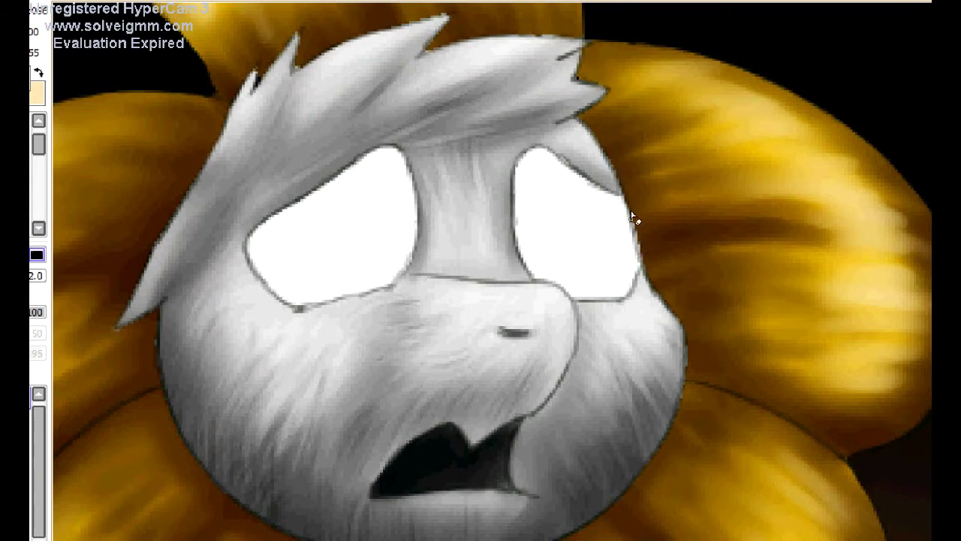
pyautogui.hotkey('ctrl', 'z')
pyautogui.click(543, 318)
pyautogui.moveTo(253, 236)
pyautogui.mouseDown()
pyautogui.moveTo(355, 162)
pyautogui.moveTo(383, 270)
pyautogui.moveTo(286, 303)
pyautogui.moveTo(524, 161)
pyautogui.moveTo(638, 237)
pyautogui.moveTo(512, 229)
pyautogui.moveTo(520, 170)
pyautogui.moveTo(591, 268)
pyautogui.moveTo(396, 185)
pyautogui.moveTo(539, 189)
pyautogui.mouseUp()
pyautogui.scroll(-5, 537, 242)
pyautogui.scroll(5, 523, 266)
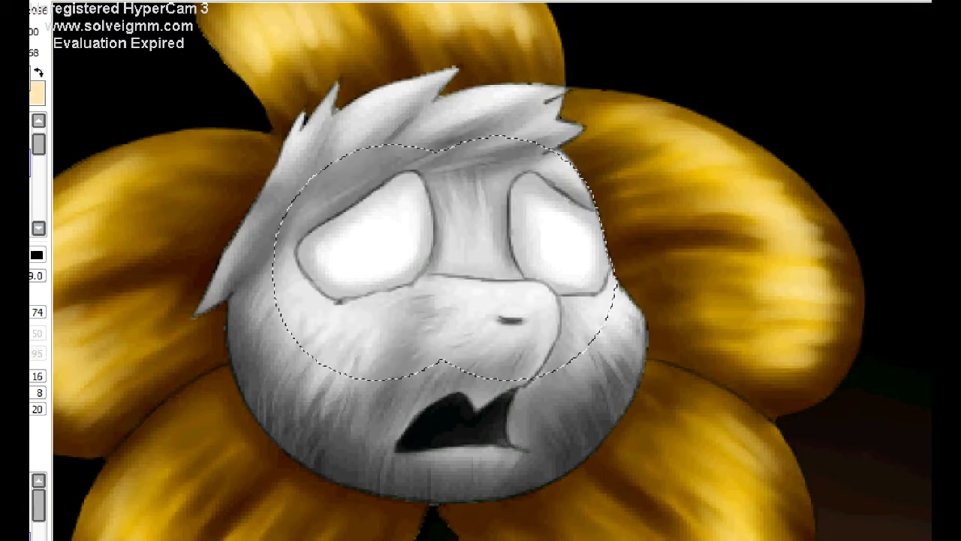
# - Paint dark grey oval irises in both eyes and shade the eye whites beneath the upper lids
pyautogui.moveTo(541, 233); pyautogui.dragTo(553, 210)
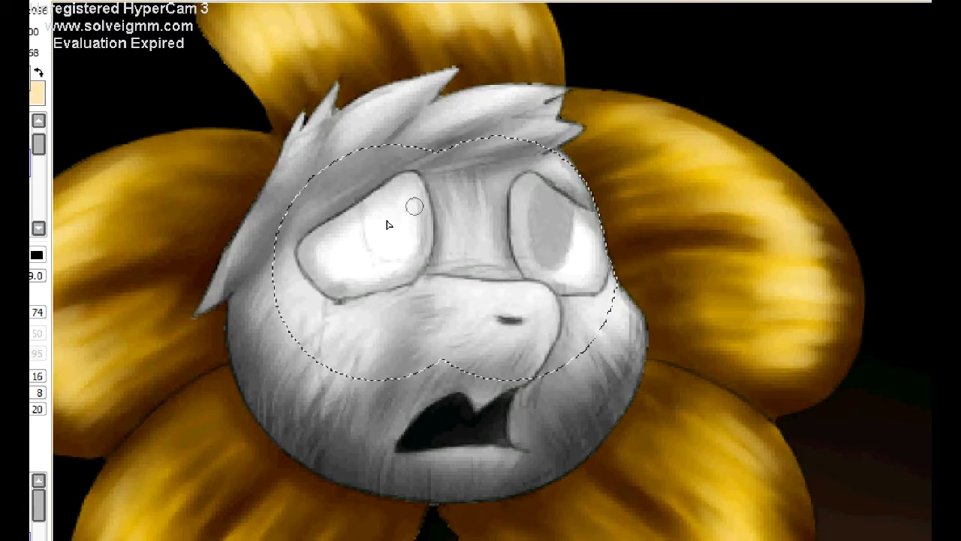
pyautogui.moveTo(390, 225); pyautogui.dragTo(394, 210)
pyautogui.moveTo(548, 193); pyautogui.dragTo(533, 225)
pyautogui.hotkey('ctrl', '+')
pyautogui.moveTo(563, 165); pyautogui.dragTo(585, 225)
pyautogui.moveTo(342, 173)
pyautogui.mouseDown()
pyautogui.moveTo(322, 214)
pyautogui.moveTo(340, 220)
pyautogui.moveTo(362, 206)
pyautogui.moveTo(337, 176)
pyautogui.mouseUp()
pyautogui.hotkey('ctrl', '-')
pyautogui.hotkey('ctrl', 'z')
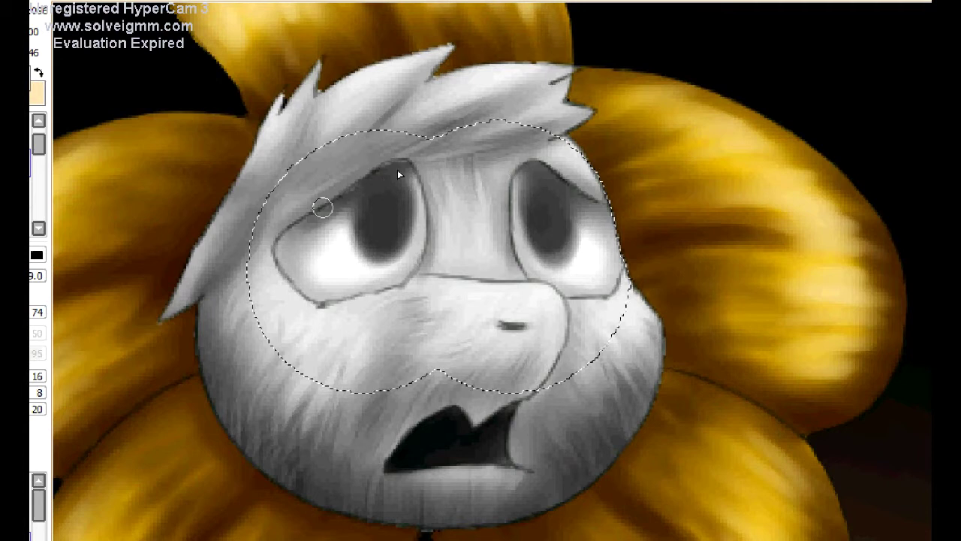
# - Darken the ovals of both eyes to black, leaving soft grey edges
pyautogui.press('n')
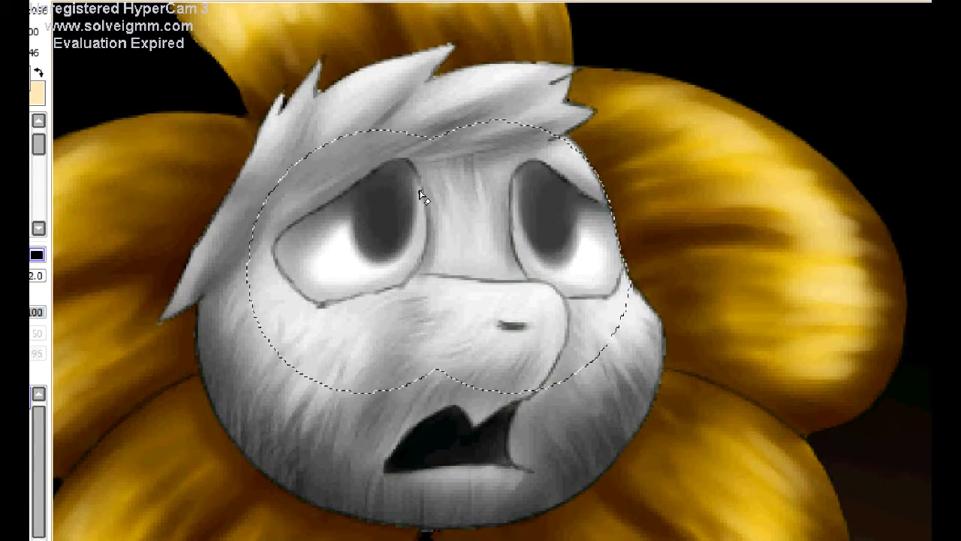
pyautogui.press('b')
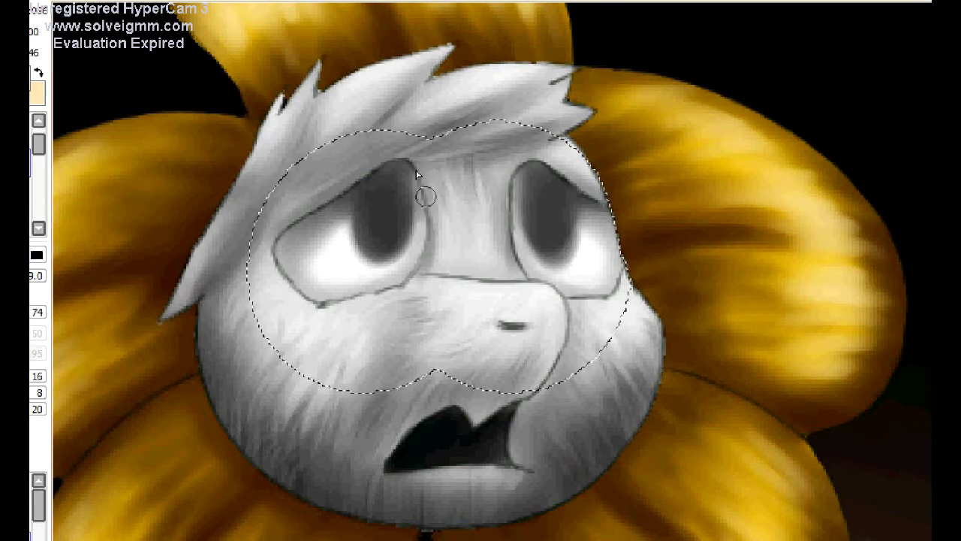
pyautogui.moveTo(558, 216); pyautogui.dragTo(546, 188)
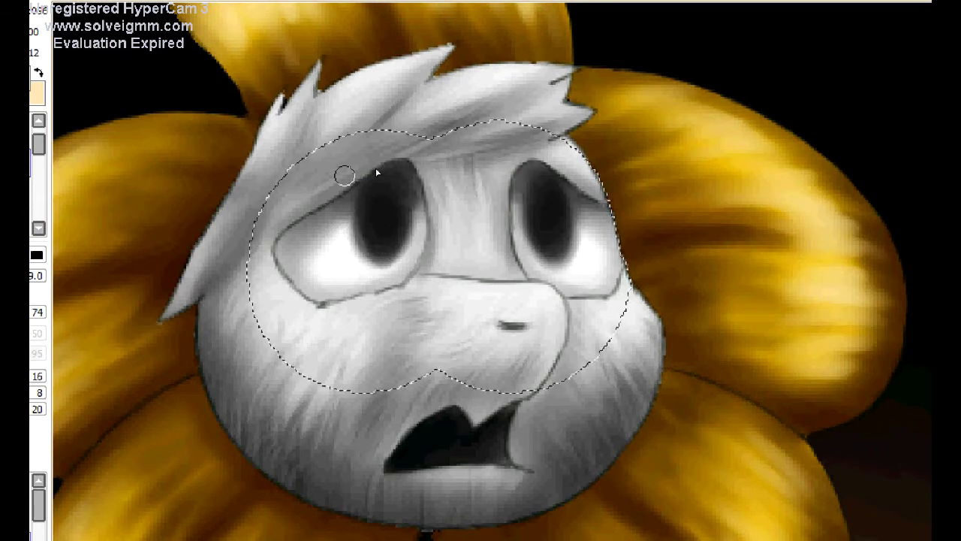
pyautogui.moveTo(373, 195); pyautogui.dragTo(394, 225)
pyautogui.moveTo(552, 233); pyautogui.dragTo(533, 166)
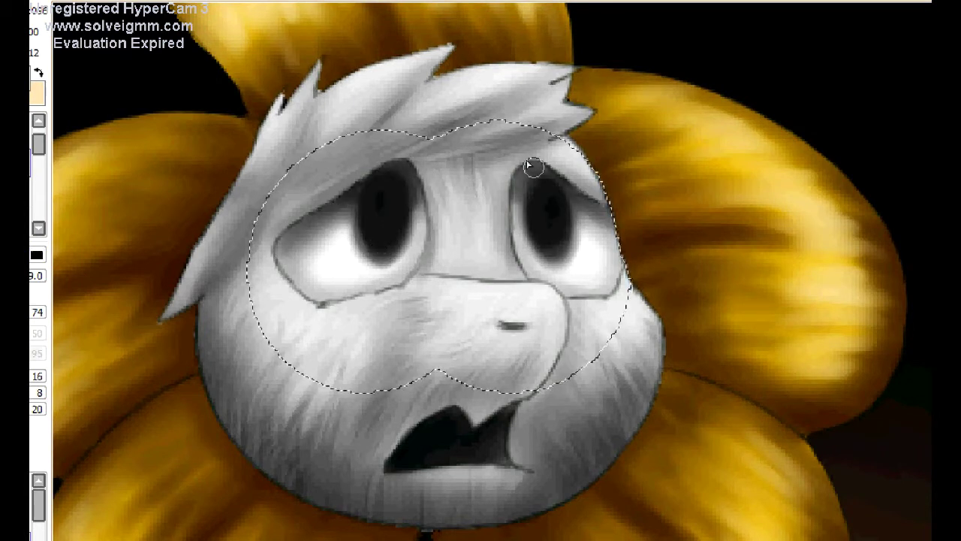
pyautogui.moveTo(549, 200); pyautogui.dragTo(549, 184)
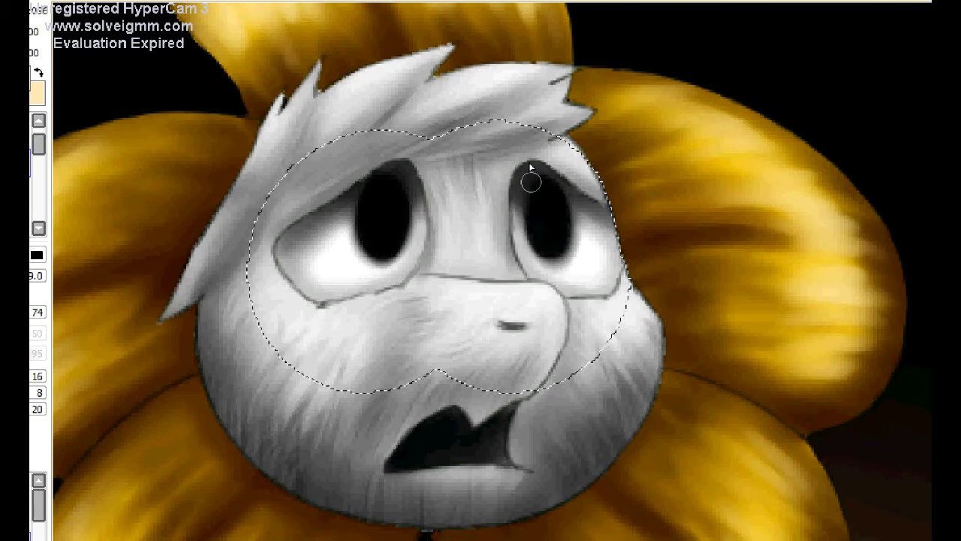
# - Paint small grey crescent reflections in the lower part of both black pupils with a size 4 brush
pyautogui.scroll(2, 530, 180)
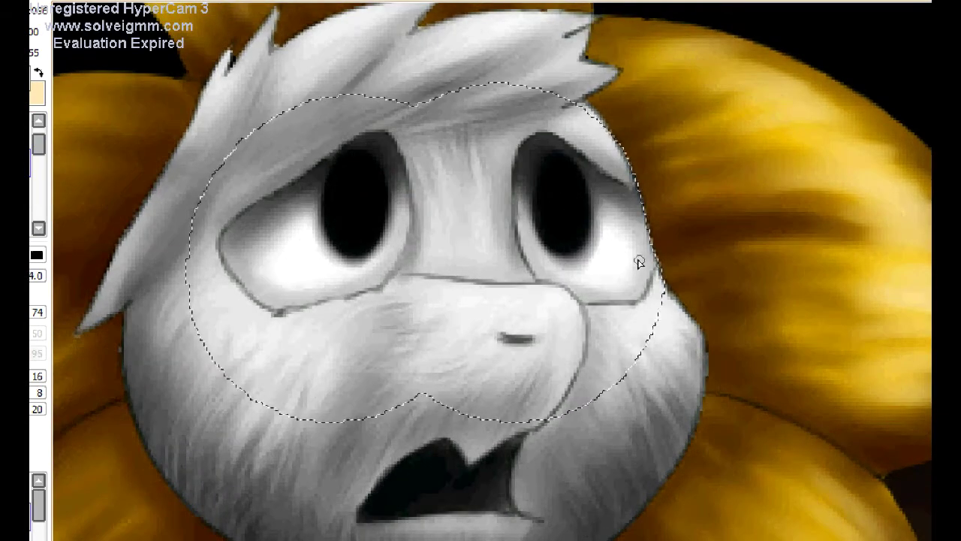
pyautogui.moveTo(552, 204); pyautogui.dragTo(577, 227)
pyautogui.moveTo(336, 212); pyautogui.dragTo(354, 230)
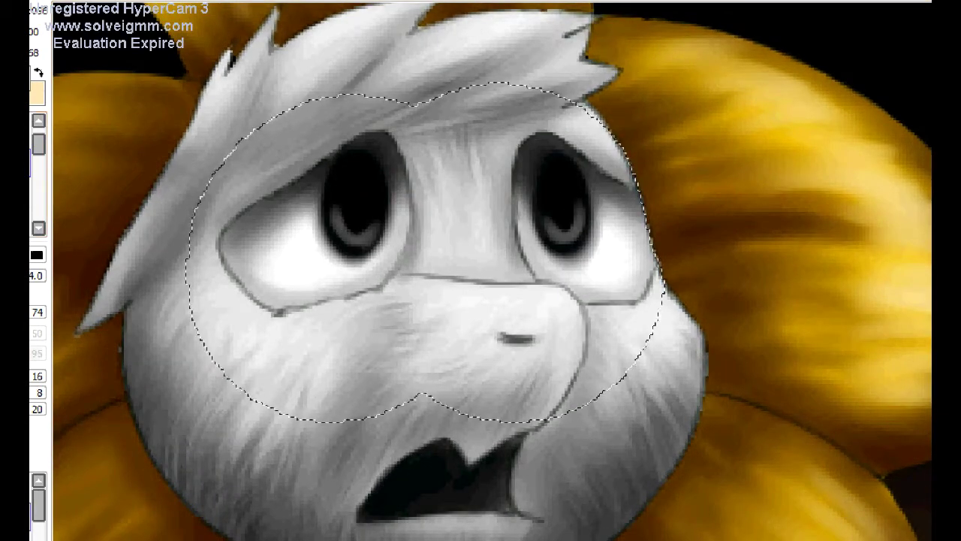
# - Dab white highlights at the upper left and lower right of both pupils and clear the selection
pyautogui.scroll(-2, 402, 255)
pyautogui.scroll(3, 361, 241)
pyautogui.moveTo(326, 234); pyautogui.dragTo(304, 188)
pyautogui.moveTo(557, 147)
pyautogui.mouseDown()
pyautogui.moveTo(569, 171)
pyautogui.moveTo(547, 160)
pyautogui.moveTo(556, 166)
pyautogui.mouseUp()
pyautogui.click(268, 158)
pyautogui.click(364, 237)
pyautogui.scroll(-2, 368, 239)
pyautogui.scroll(2, 585, 245)
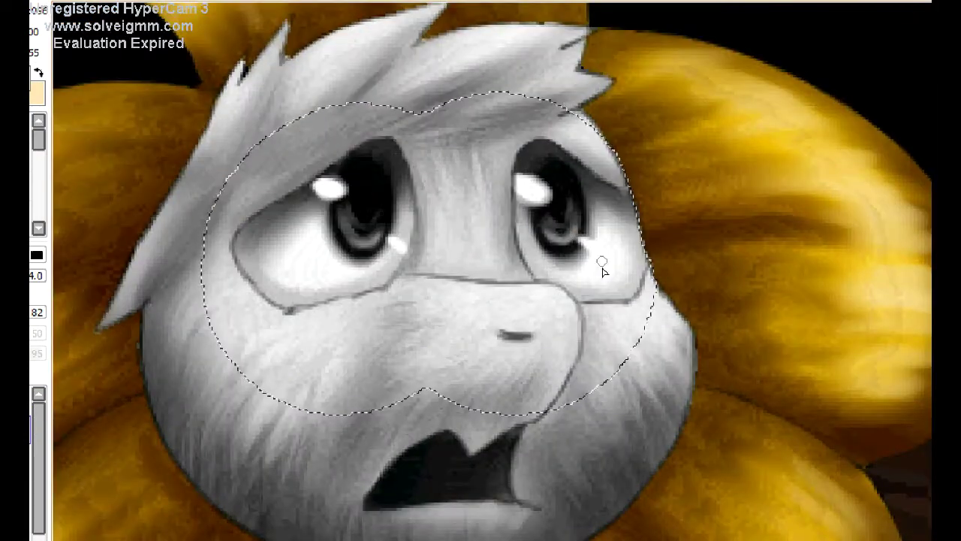
pyautogui.scroll(-2, 585, 245)
pyautogui.scroll(2, 586, 245)
pyautogui.scroll(-2, 586, 244)
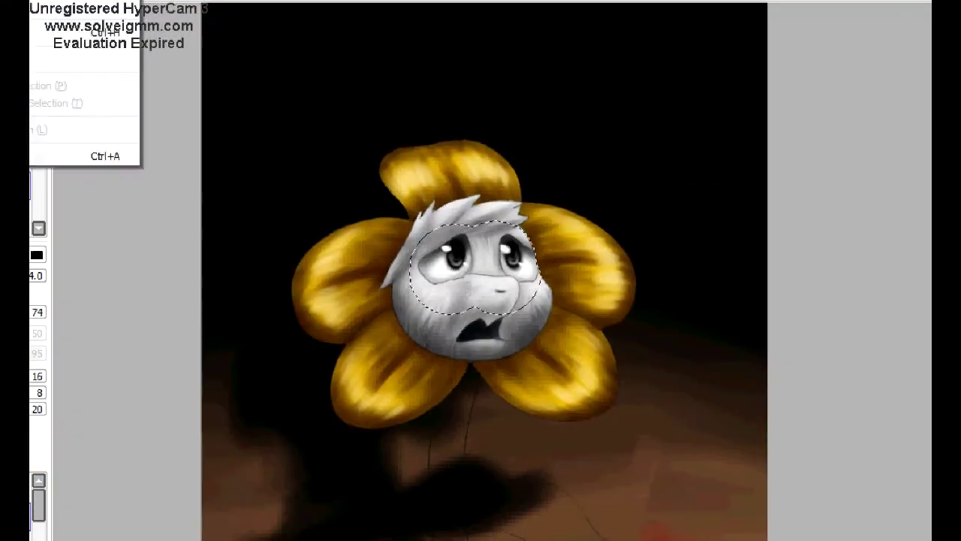
# - Select the stem and both leaves and paint them bright green
pyautogui.scroll(-3, 450, 339)
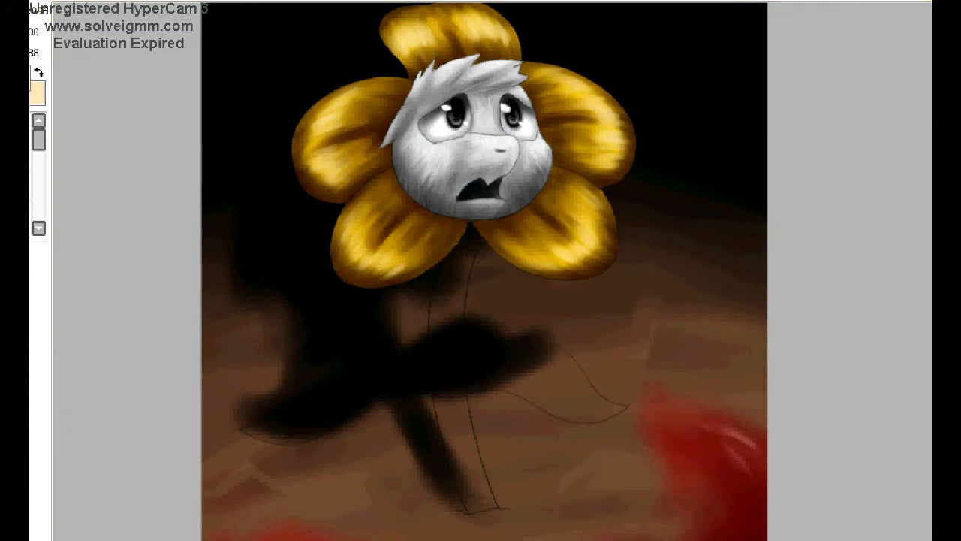
pyautogui.scroll(3, 236, 311)
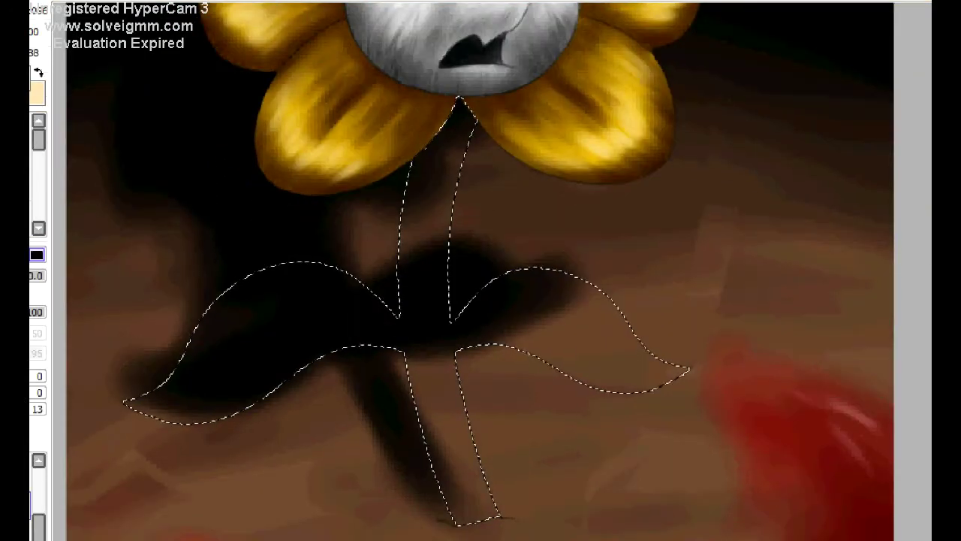
pyautogui.click(257, 347)
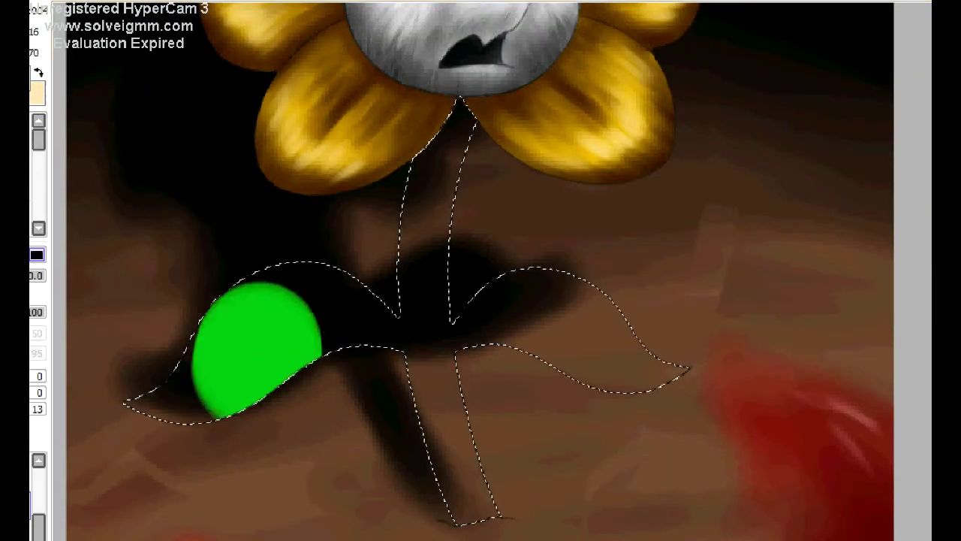
pyautogui.moveTo(256, 347); pyautogui.dragTo(408, 247)
# - Shade the stem and leaves with darker green and paint dark veins on both leaves
pyautogui.hscroll(2, 566, 262)
pyautogui.scroll(3, 566, 262)
pyautogui.scroll(-3, 566, 262)
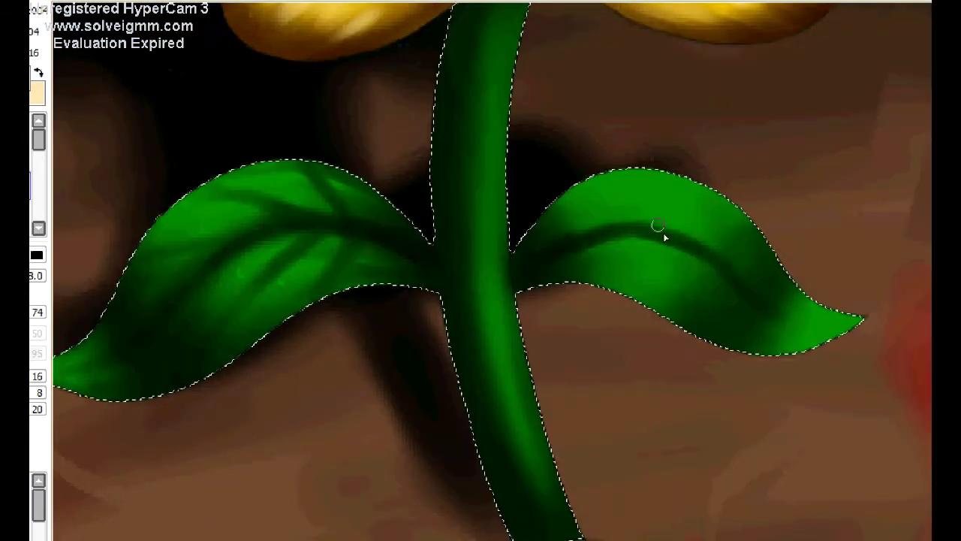
pyautogui.moveTo(664, 234)
pyautogui.mouseDown()
pyautogui.moveTo(660, 316)
pyautogui.moveTo(696, 291)
pyautogui.moveTo(749, 313)
pyautogui.moveTo(737, 222)
pyautogui.moveTo(803, 343)
pyautogui.moveTo(803, 304)
pyautogui.moveTo(786, 348)
pyautogui.moveTo(750, 319)
pyautogui.moveTo(768, 322)
pyautogui.moveTo(553, 253)
pyautogui.moveTo(616, 213)
pyautogui.moveTo(621, 250)
pyautogui.moveTo(685, 243)
pyautogui.moveTo(729, 225)
pyautogui.moveTo(639, 216)
pyautogui.moveTo(694, 193)
pyautogui.moveTo(561, 214)
pyautogui.moveTo(597, 199)
pyautogui.moveTo(700, 245)
pyautogui.moveTo(739, 337)
pyautogui.moveTo(660, 249)
pyautogui.moveTo(521, 261)
pyautogui.moveTo(380, 254)
pyautogui.moveTo(520, 175)
pyautogui.moveTo(629, 231)
pyautogui.moveTo(653, 230)
pyautogui.moveTo(654, 246)
pyautogui.moveTo(600, 231)
pyautogui.moveTo(697, 256)
pyautogui.moveTo(804, 337)
pyautogui.mouseUp()
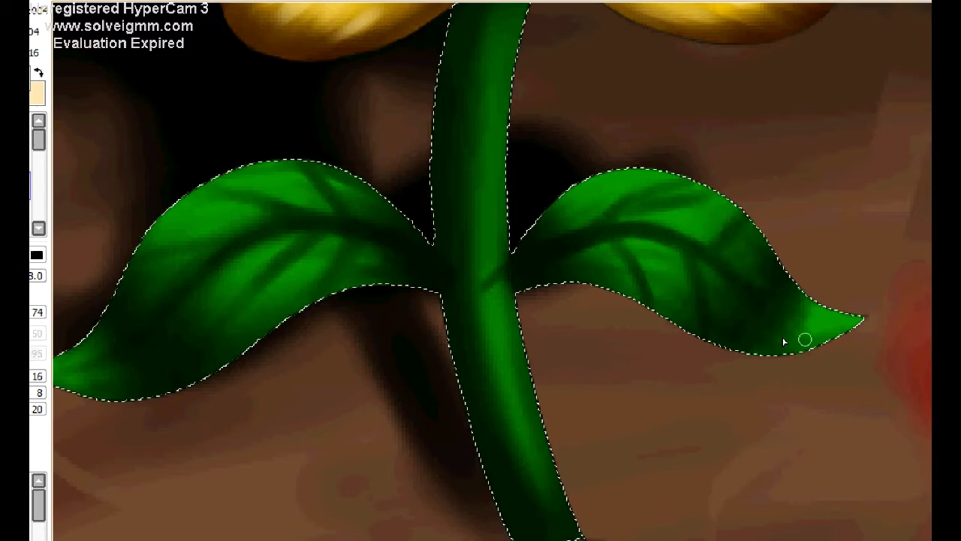
# - Refine the dark veins and brush thin green streaks between them on both leaves with a smaller brush
pyautogui.hscroll(-1, 853, 309)
pyautogui.moveTo(608, 269)
pyautogui.mouseDown()
pyautogui.moveTo(575, 221)
pyautogui.moveTo(815, 412)
pyautogui.moveTo(833, 285)
pyautogui.moveTo(587, 264)
pyautogui.moveTo(683, 232)
pyautogui.moveTo(615, 212)
pyautogui.moveTo(598, 284)
pyautogui.mouseUp()
pyautogui.click(607, 238)
pyautogui.moveTo(742, 247)
pyautogui.mouseDown()
pyautogui.moveTo(654, 214)
pyautogui.moveTo(598, 272)
pyautogui.mouseUp()
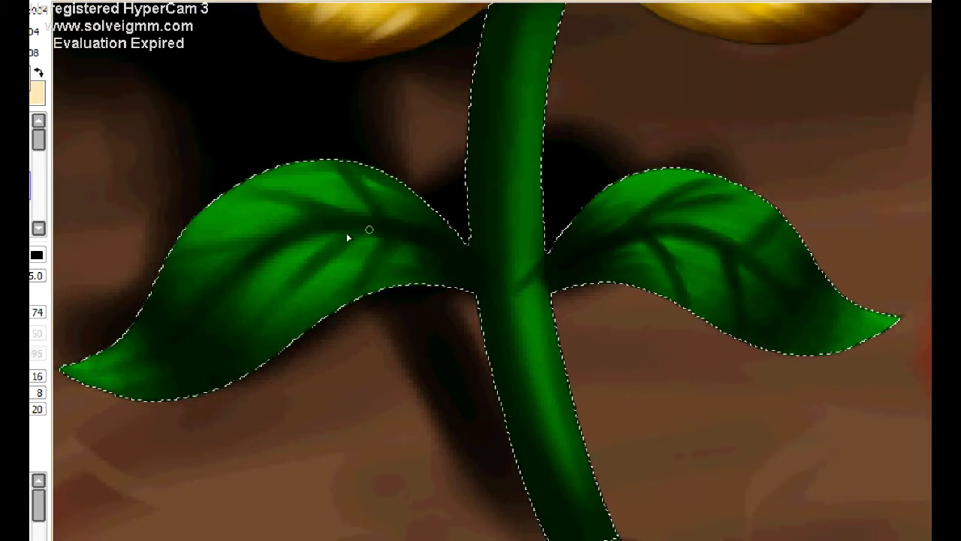
pyautogui.moveTo(358, 230)
pyautogui.mouseDown()
pyautogui.moveTo(245, 283)
pyautogui.moveTo(326, 234)
pyautogui.mouseUp()
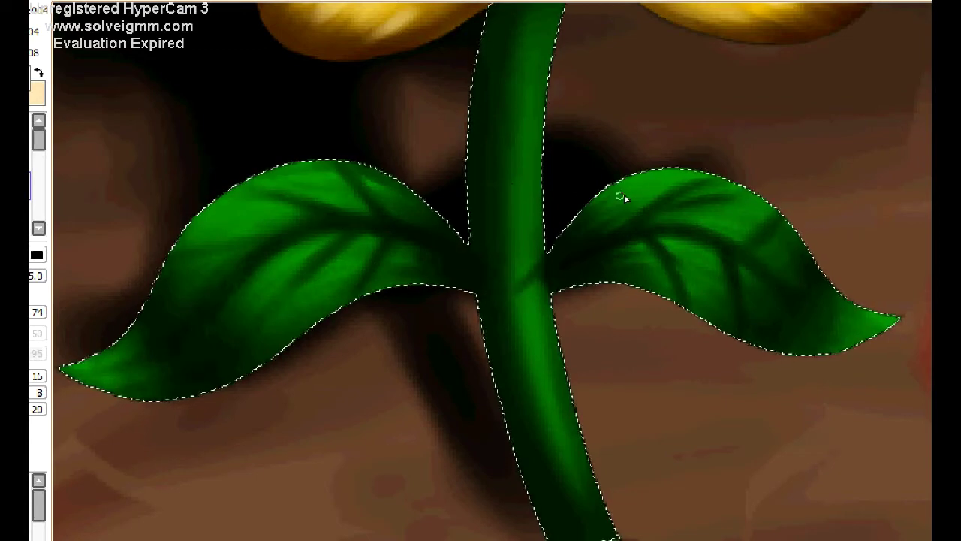
# - Smooth the stem's dark green shading and brush light green highlight streaks along the stem and leaves
pyautogui.scroll(-2, 480, 270)
pyautogui.scroll(2, 171, 302)
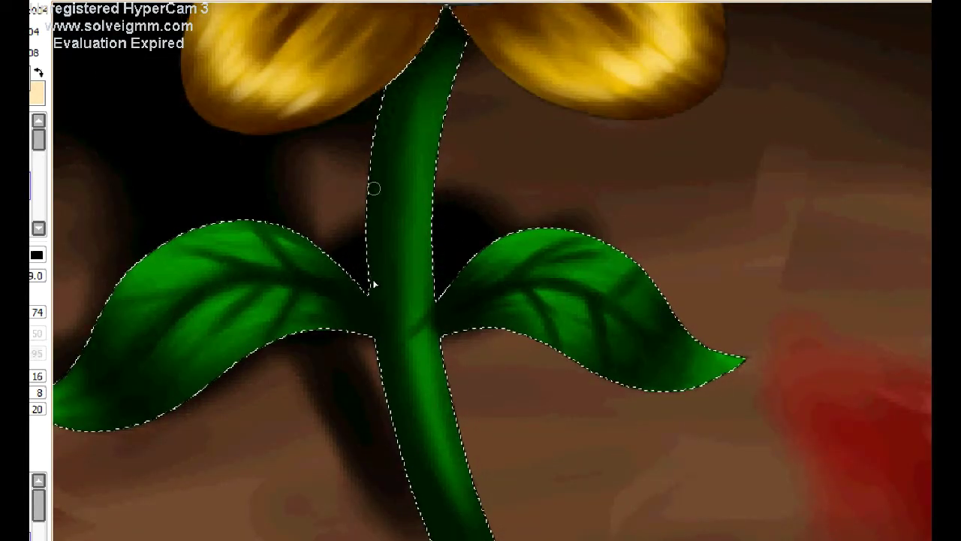
pyautogui.scroll(-3, 398, 361)
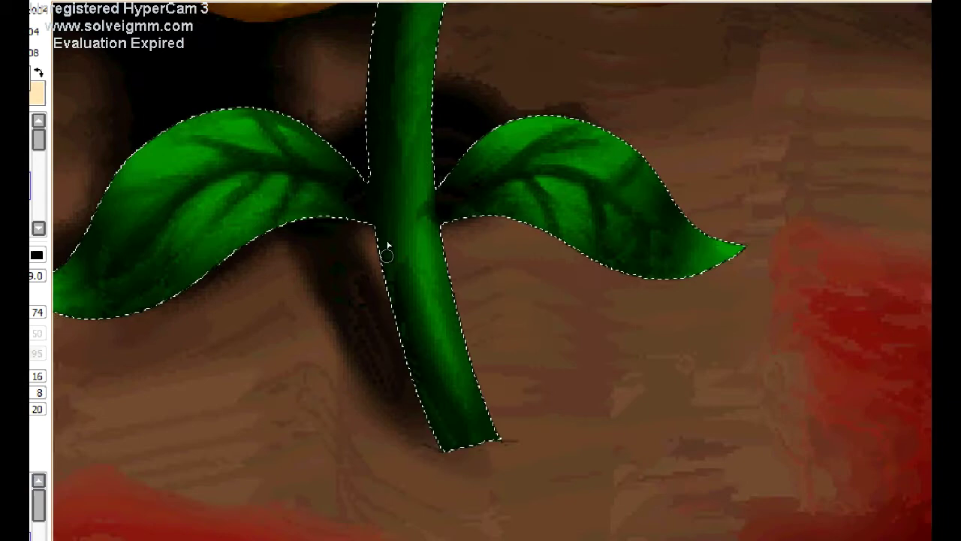
pyautogui.scroll(2, 451, 316)
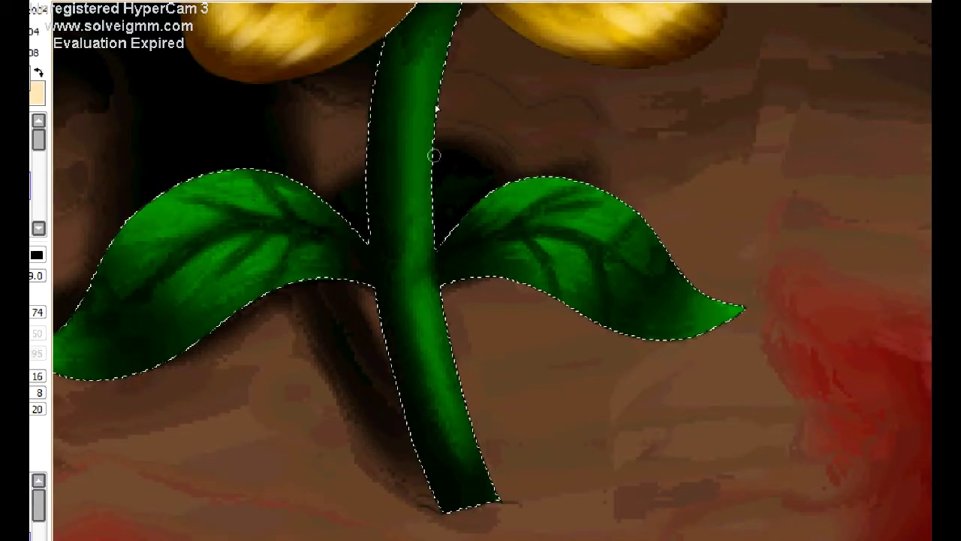
pyautogui.hscroll(-1, 468, 275)
pyautogui.moveTo(213, 218)
pyautogui.mouseDown()
pyautogui.moveTo(299, 193)
pyautogui.moveTo(270, 290)
pyautogui.moveTo(238, 326)
pyautogui.moveTo(86, 352)
pyautogui.moveTo(85, 374)
pyautogui.moveTo(322, 187)
pyautogui.moveTo(355, 200)
pyautogui.moveTo(274, 180)
pyautogui.moveTo(213, 195)
pyautogui.moveTo(218, 210)
pyautogui.moveTo(567, 186)
pyautogui.moveTo(530, 70)
pyautogui.moveTo(545, 85)
pyautogui.moveTo(523, 79)
pyautogui.moveTo(461, 200)
pyautogui.moveTo(472, 314)
pyautogui.mouseUp()
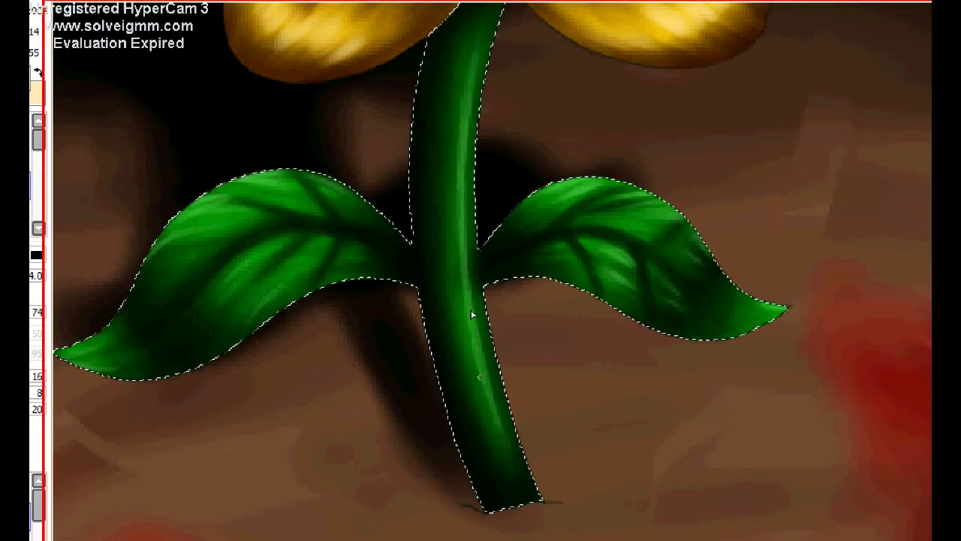
# - Clear the selection around the stem and leaves
pyautogui.hotkey('ctrl', '-')
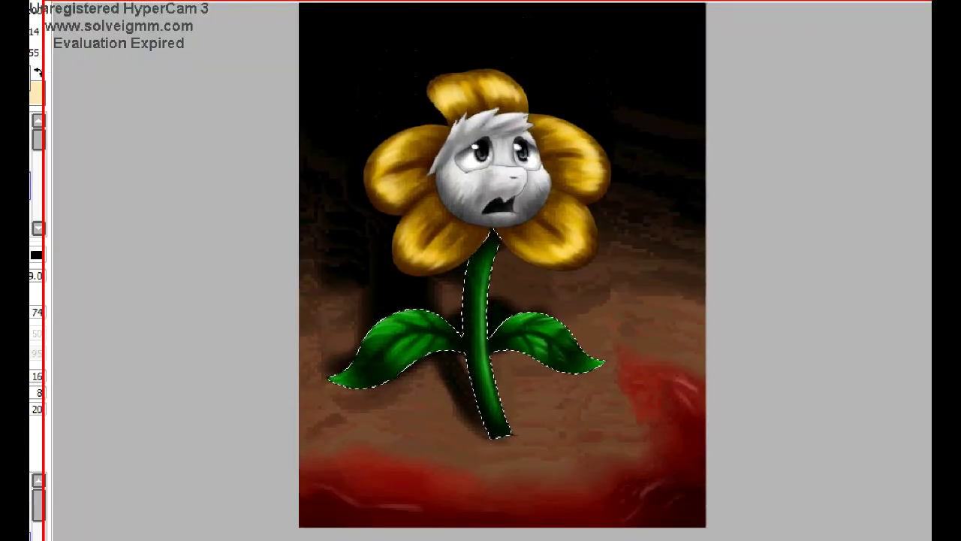
pyautogui.hotkey('ctrl', 'd')
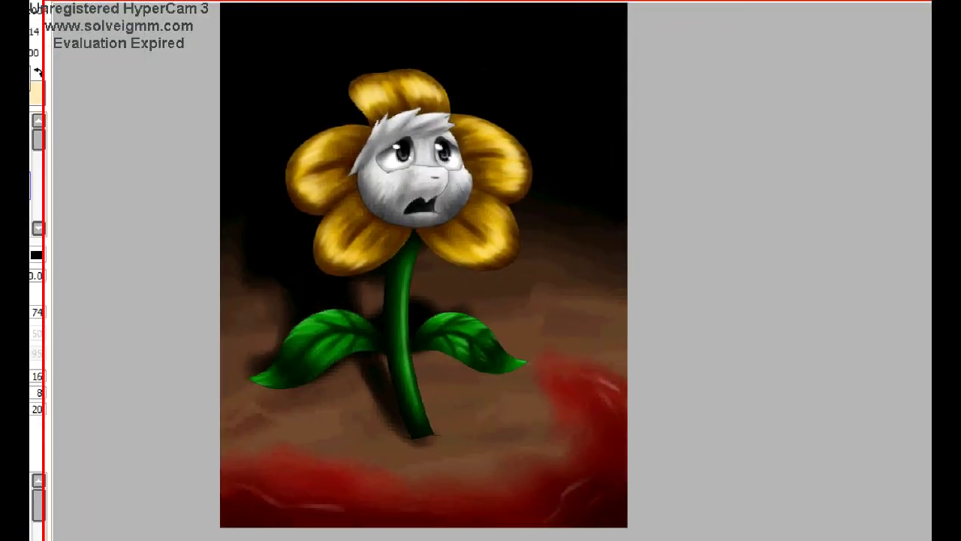
pyautogui.hotkey('ctrl', '+')
pyautogui.hotkey('ctrl', '+')
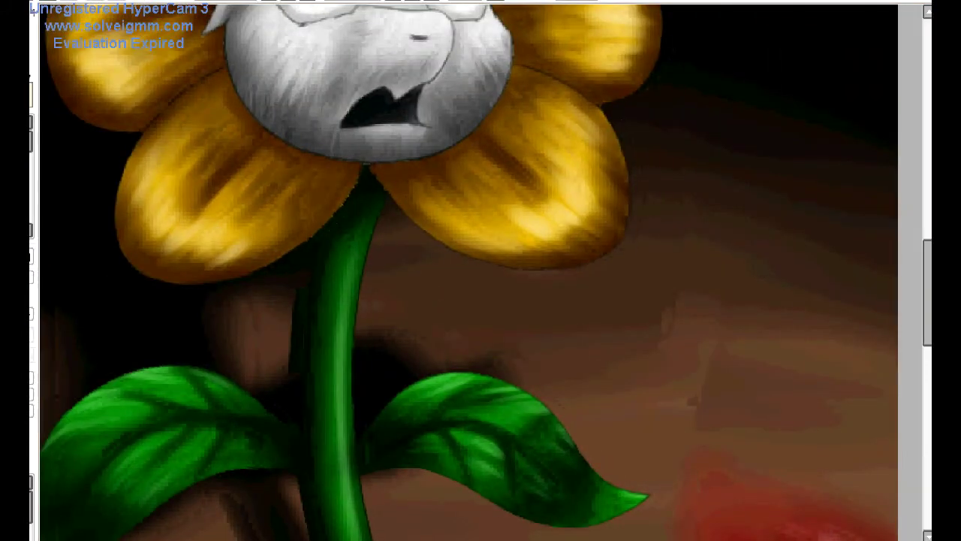
pyautogui.hotkey('ctrl', '-')
pyautogui.hotkey('ctrl', '+')
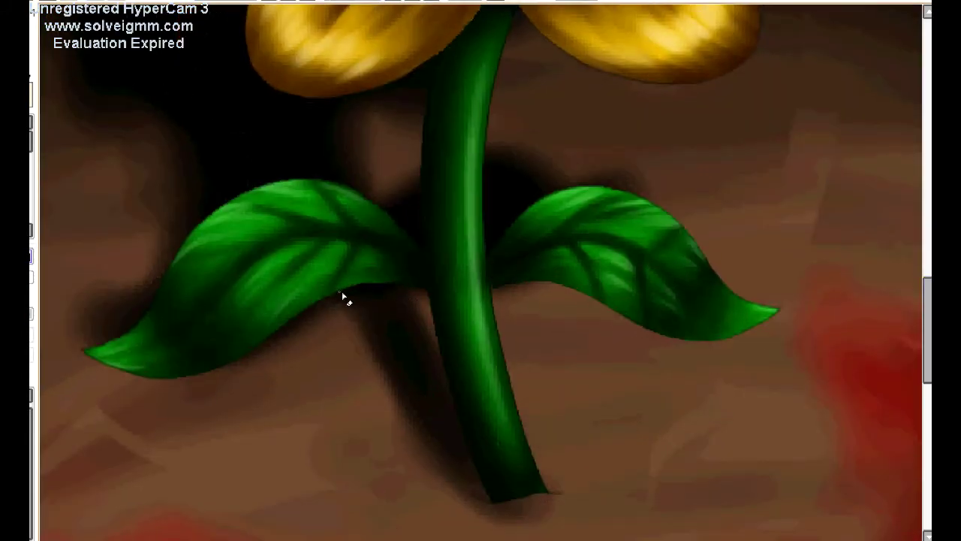
# - Paint white tears welling under both eyes and small outlined teardrops falling down the cheek beneath the larger eye
pyautogui.scroll(4, 612, 193)
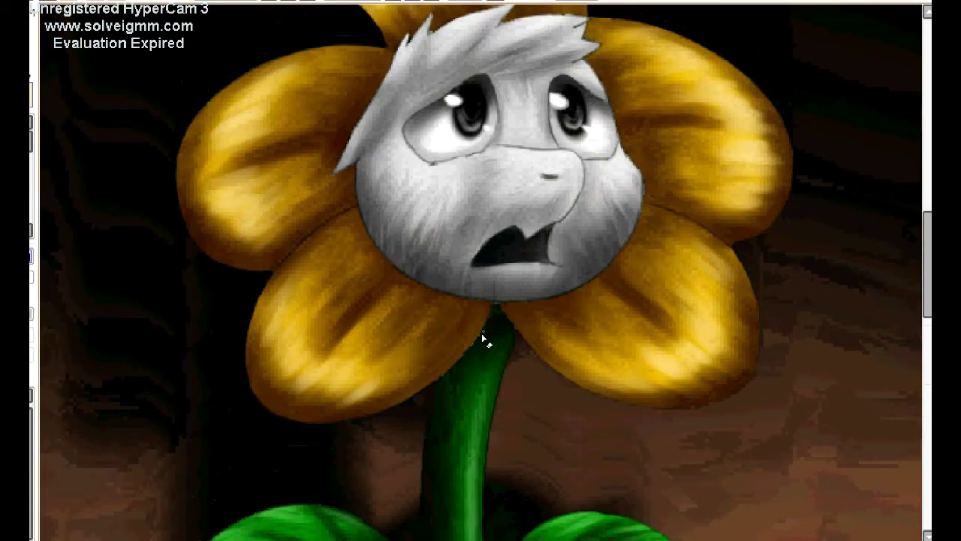
pyautogui.scroll(1, 511, 323)
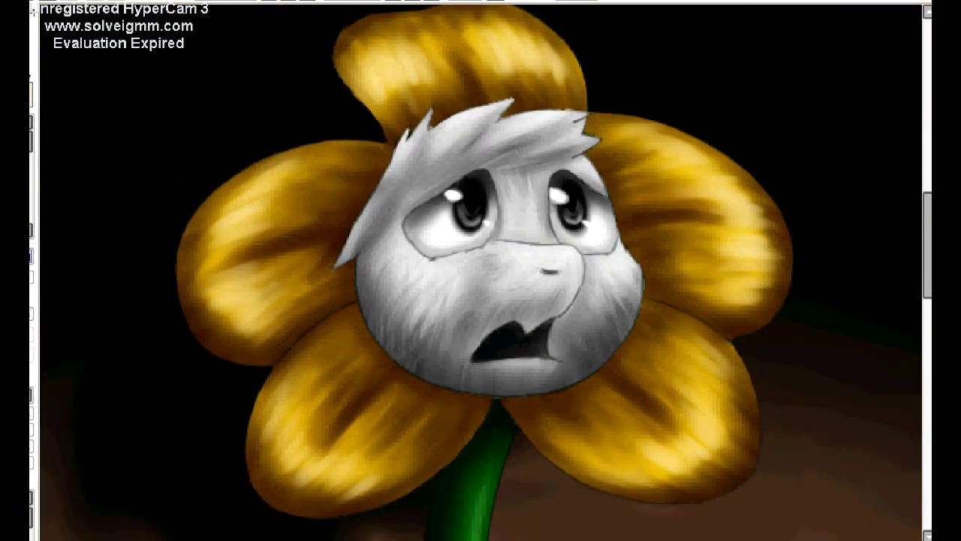
pyautogui.hotkey('ctrl', '+')
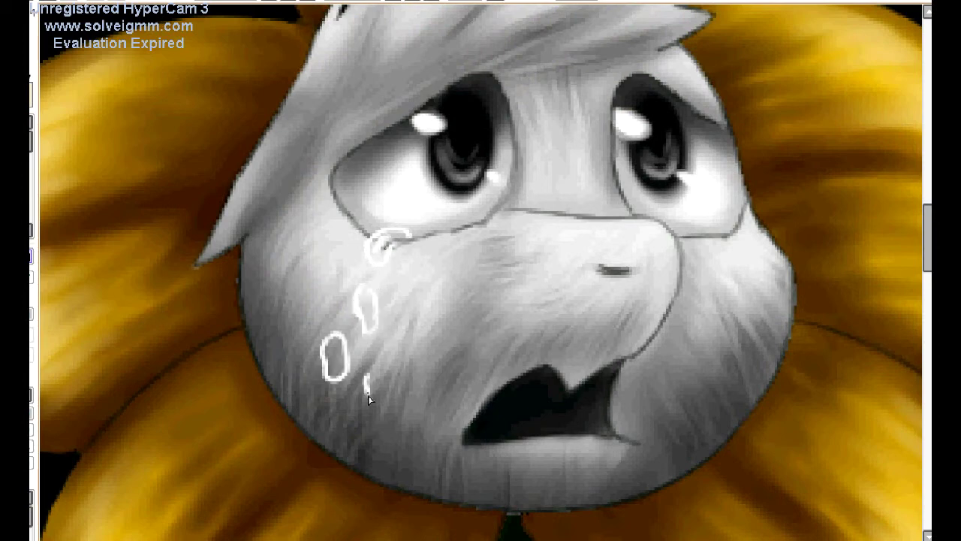
pyautogui.hotkey('ctrl', '-')
pyautogui.hotkey('ctrl', '+')
pyautogui.hotkey('ctrl', 'z')
pyautogui.moveTo(718, 232); pyautogui.dragTo(753, 235)
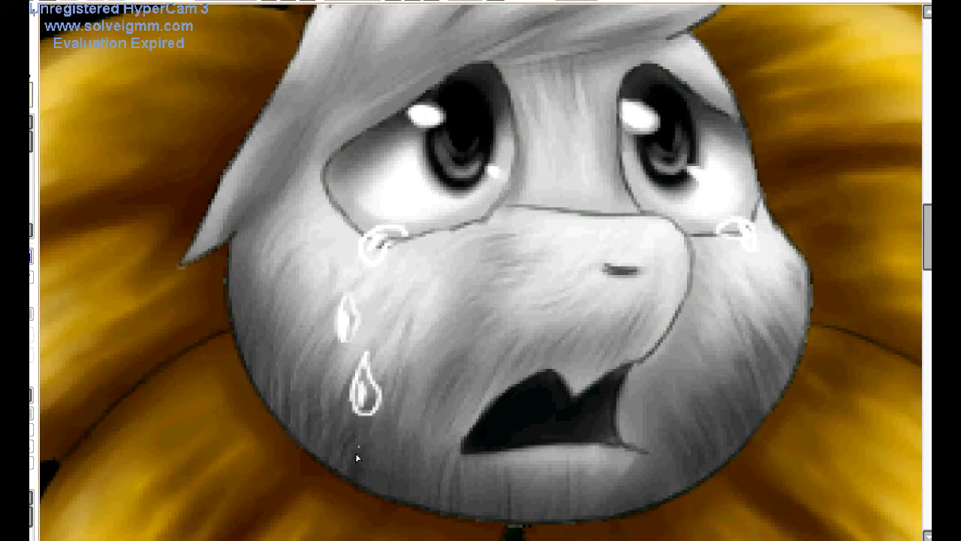
# - Brush thin dark grey tear tracks running from both eyes down the cheeks
pyautogui.hotkey('ctrl', '-')
pyautogui.hotkey('ctrl', '+')
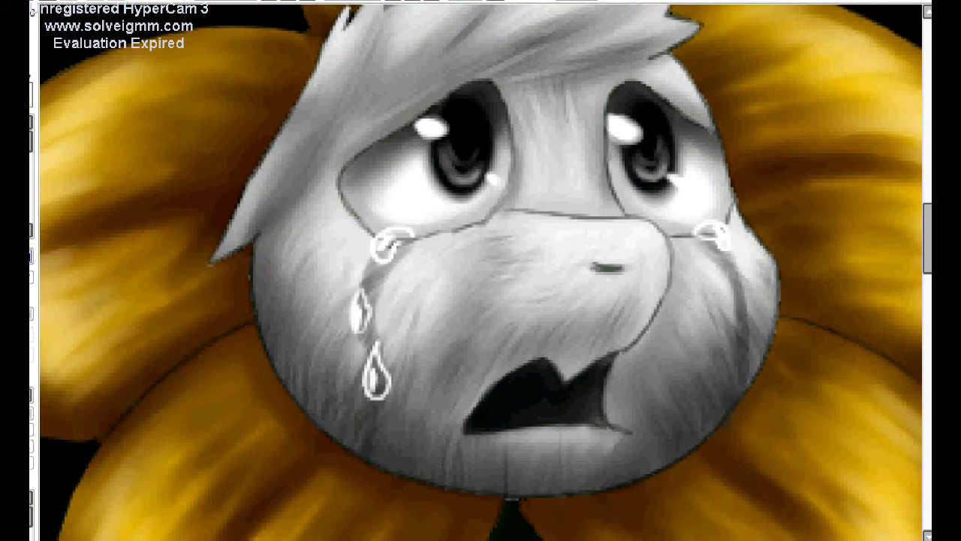
pyautogui.scroll(-5, 732, 382)
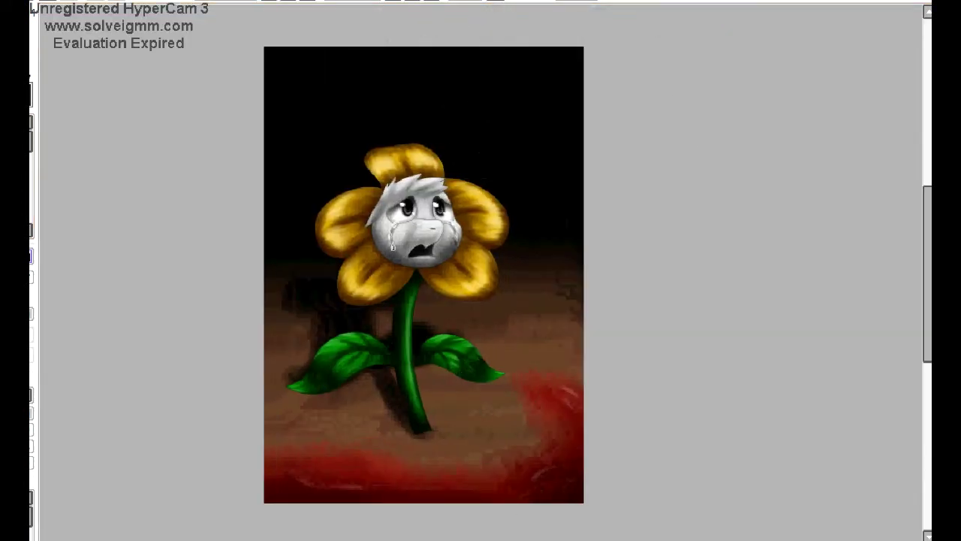
pyautogui.moveTo(530, 341); pyautogui.dragTo(534, 312)
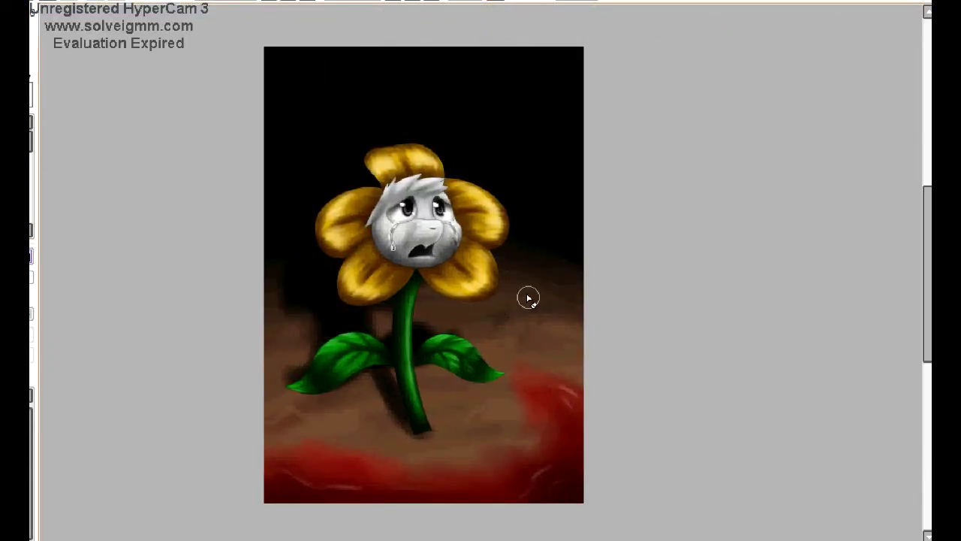